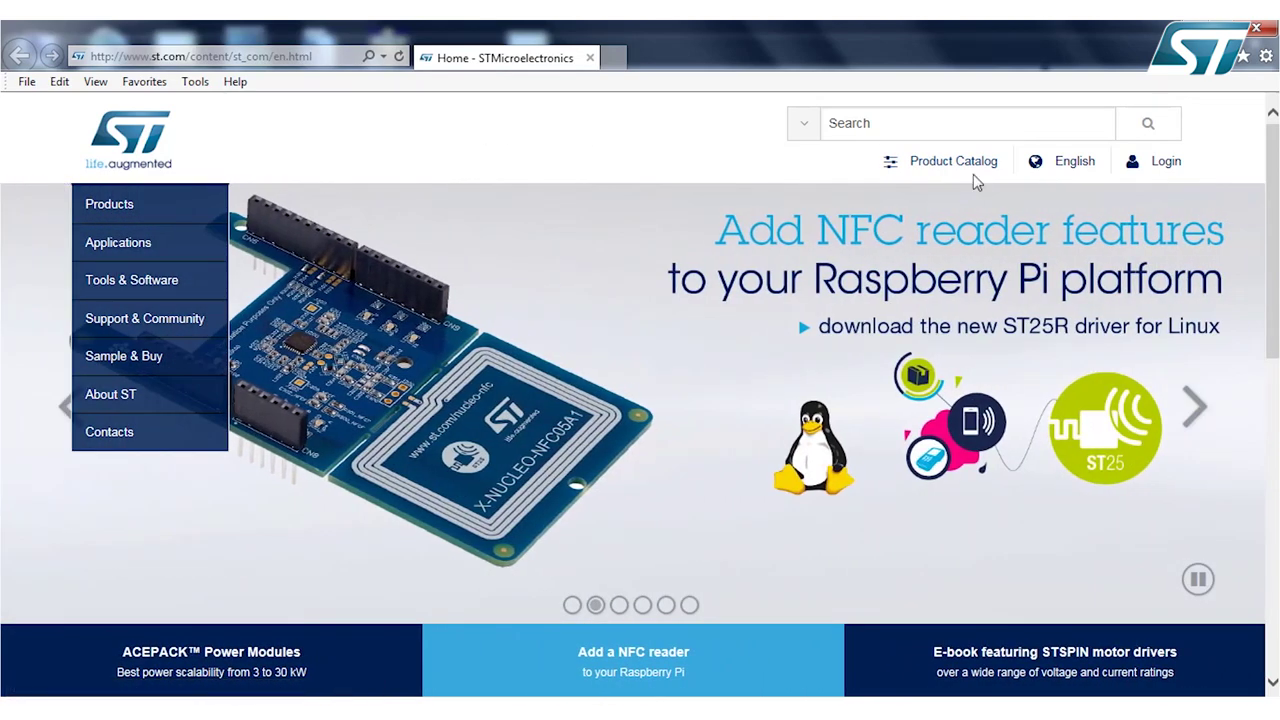
Search the ST website for 'st link' and open the ST-LINK/V2 product page
left_click(855, 126)
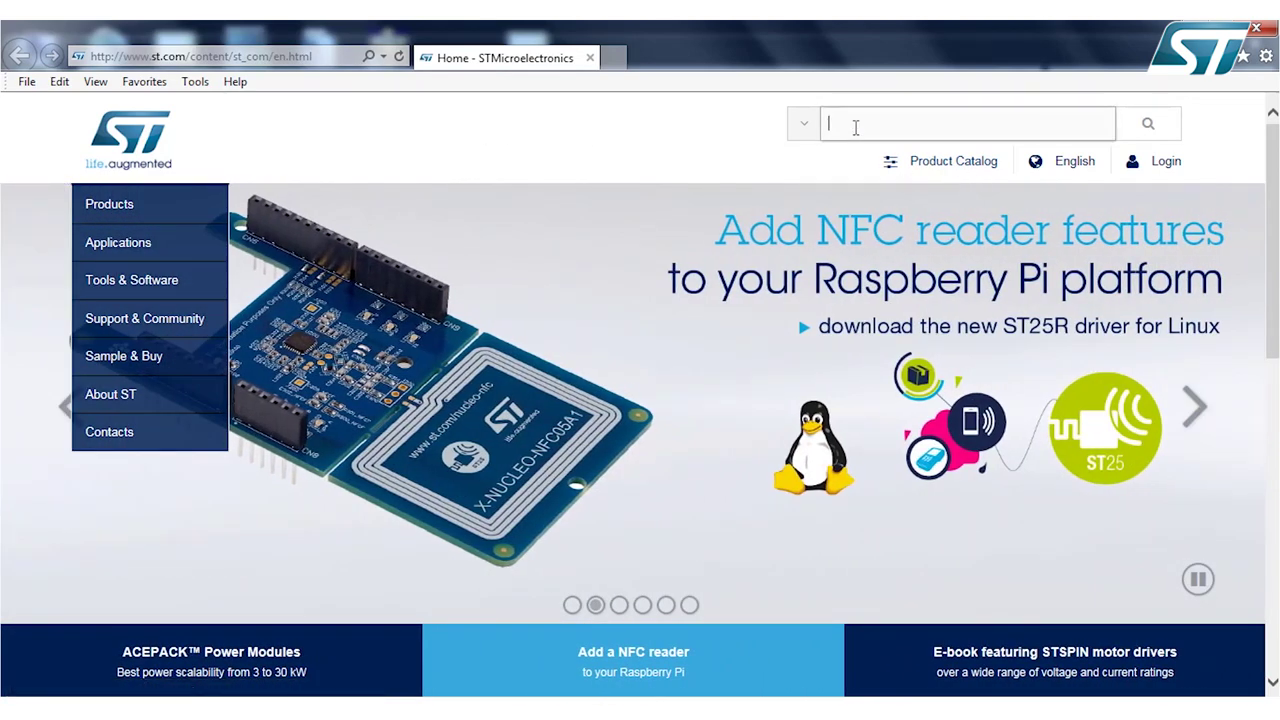
type("st link")
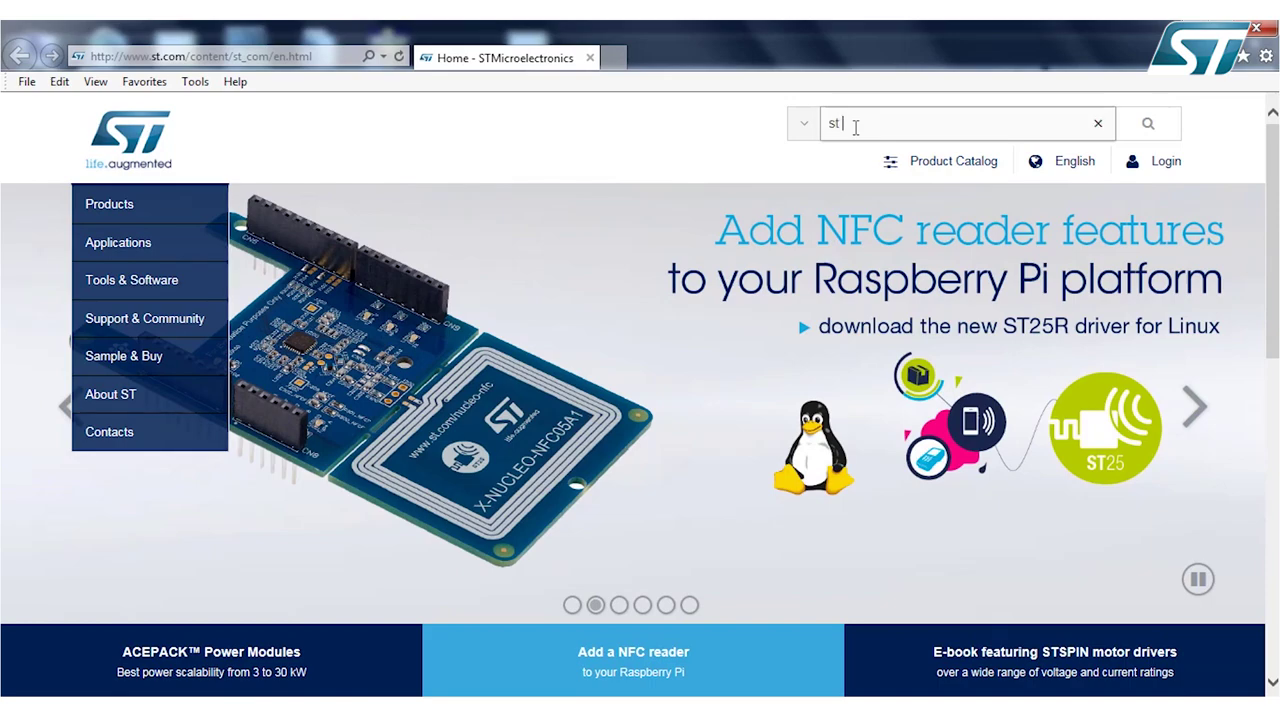
key("Return")
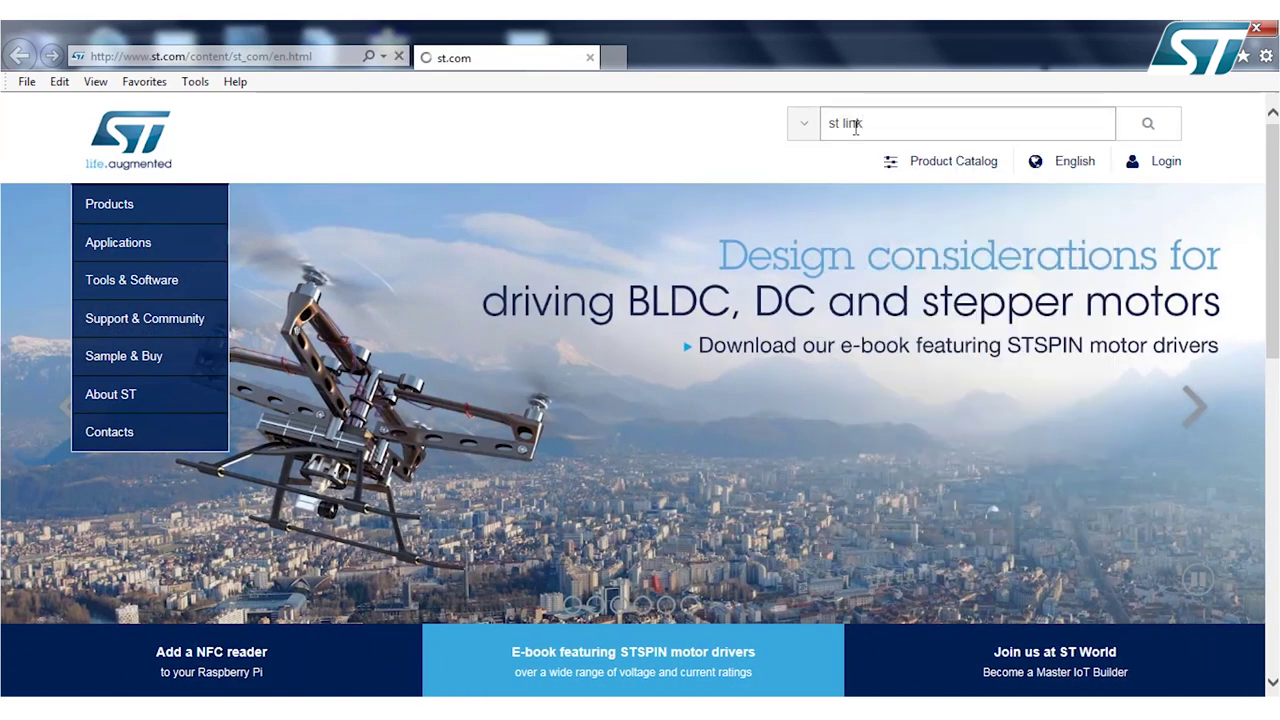
scroll(1274, 240, "down", 1)
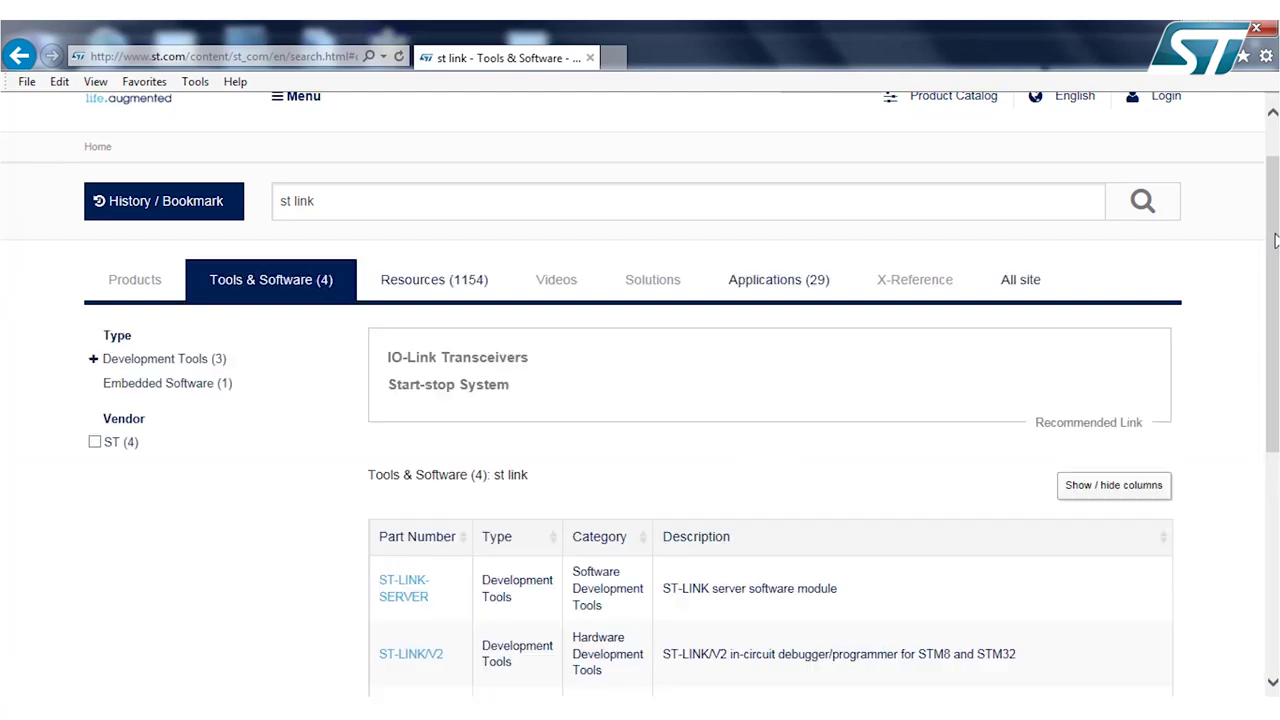
scroll(1269, 357, "down", 2)
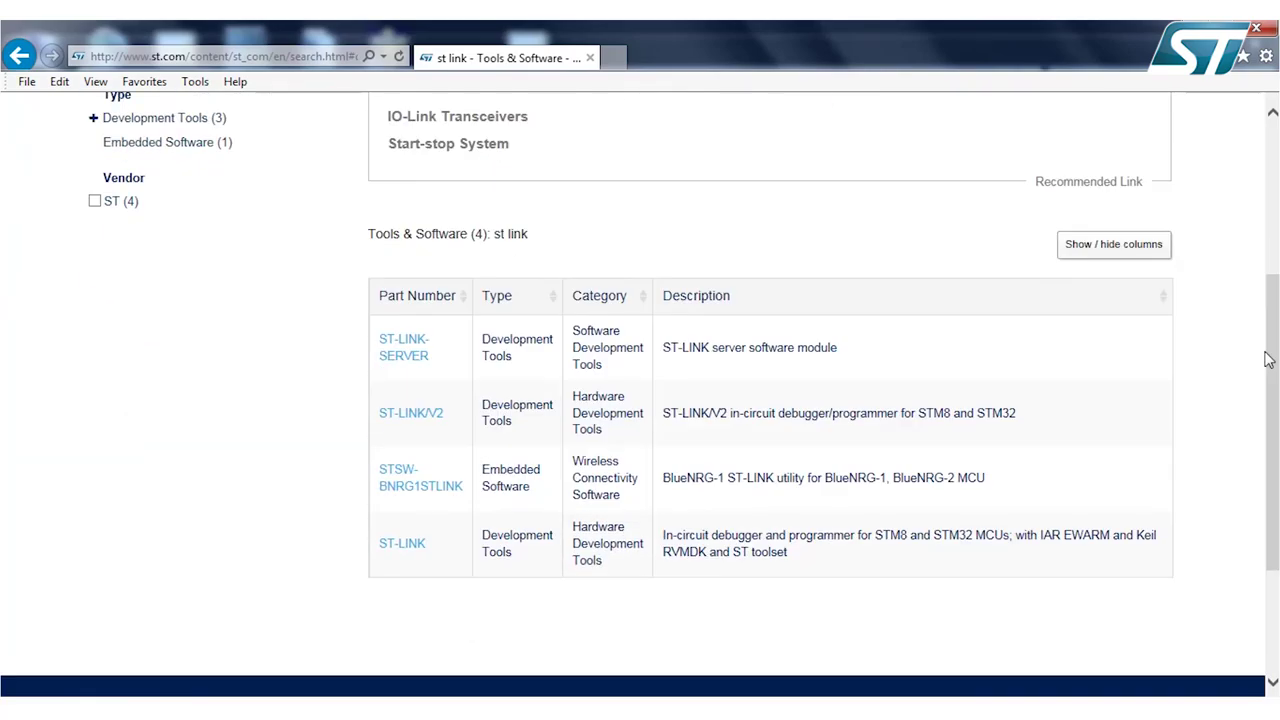
left_click(404, 418)
Open the STSW-LINK009 USB driver page and request its download
scroll(1274, 370, "down", 10)
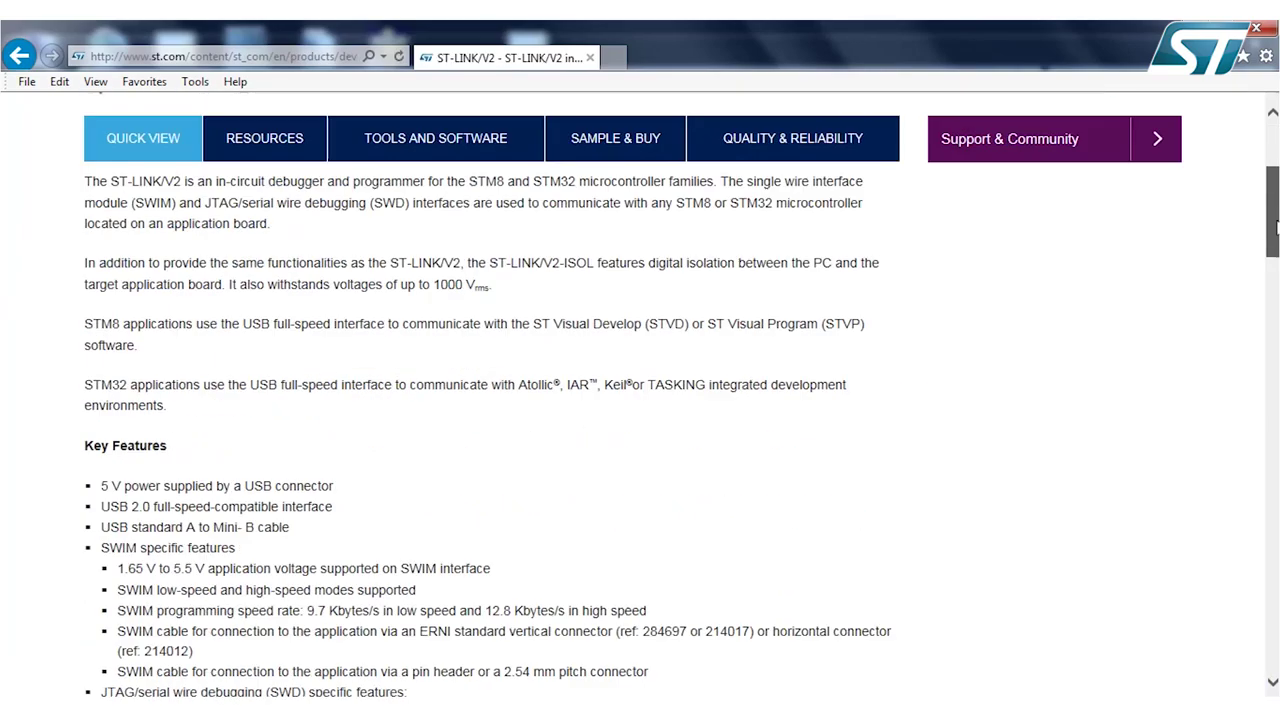
left_click_drag(1274, 370, 1274, 491)
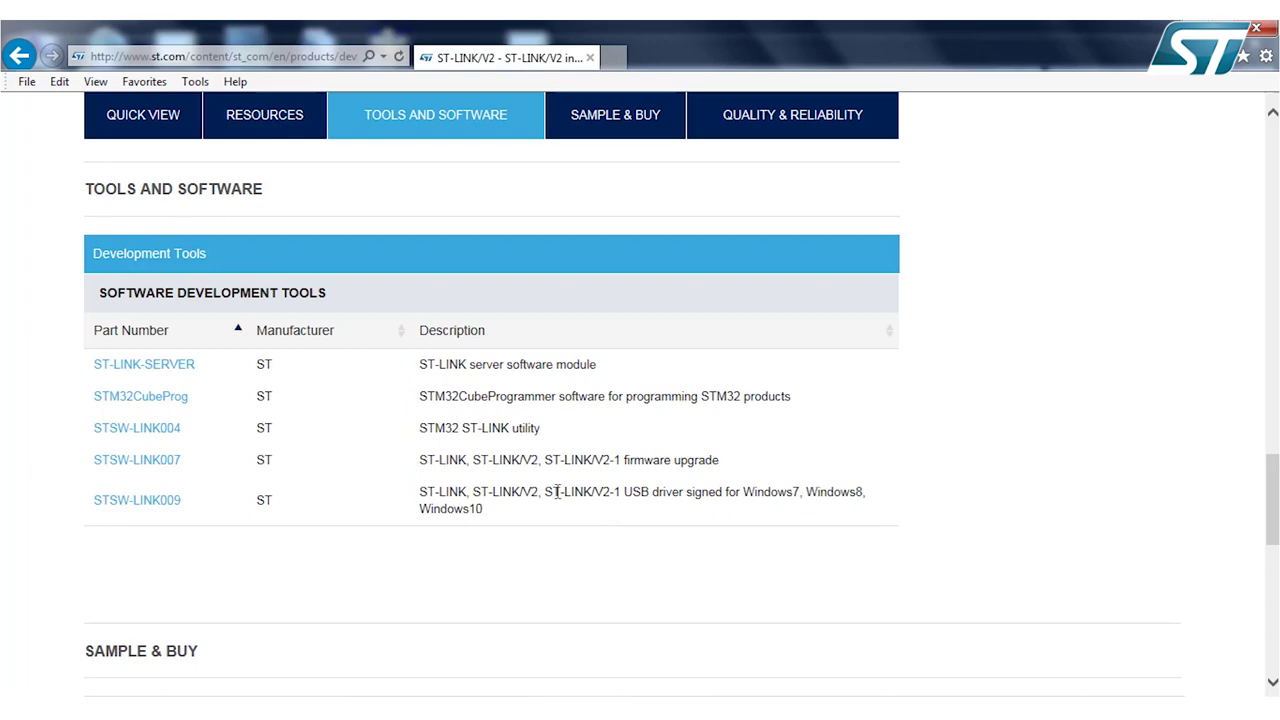
left_click(110, 500)
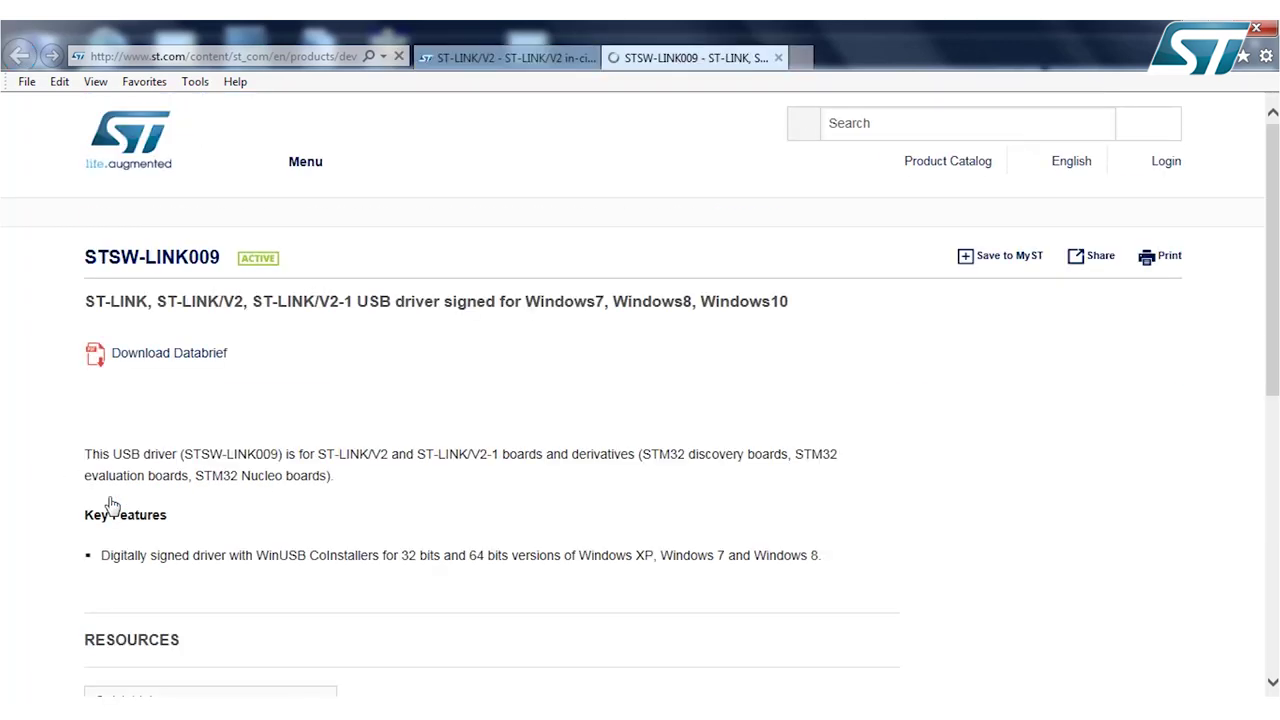
scroll(1200, 300, "down", 10)
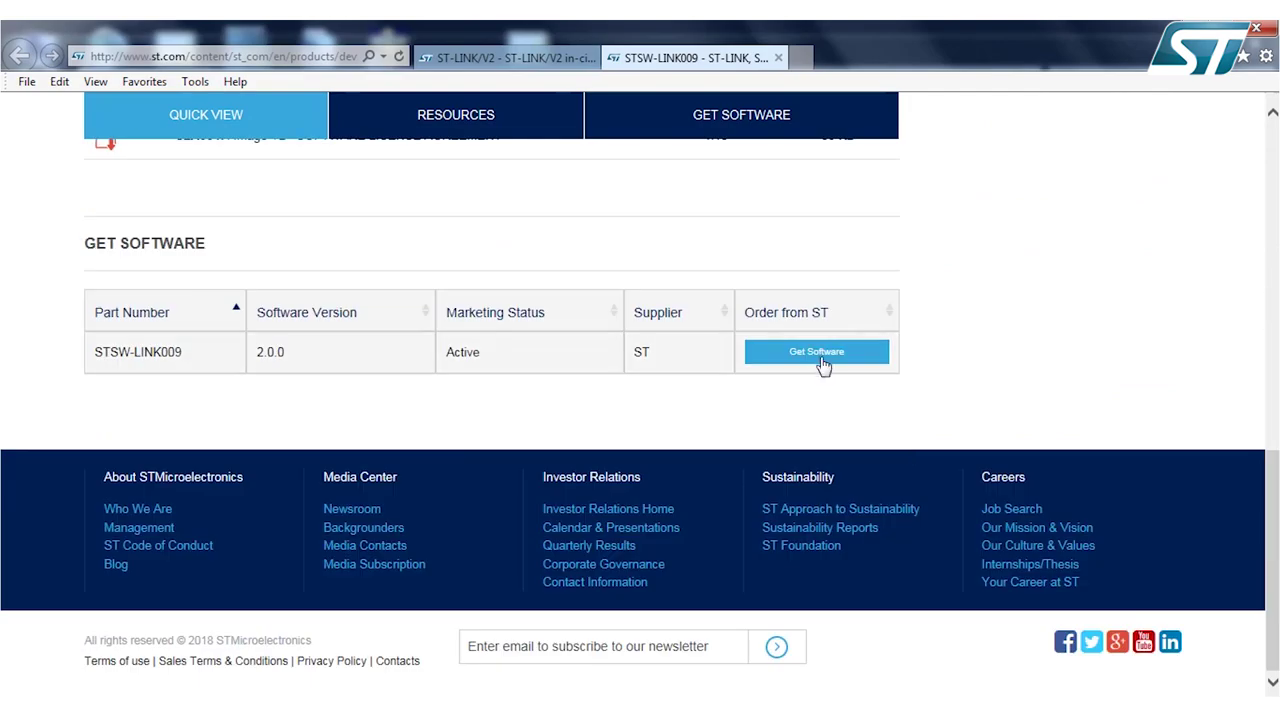
left_click(820, 360)
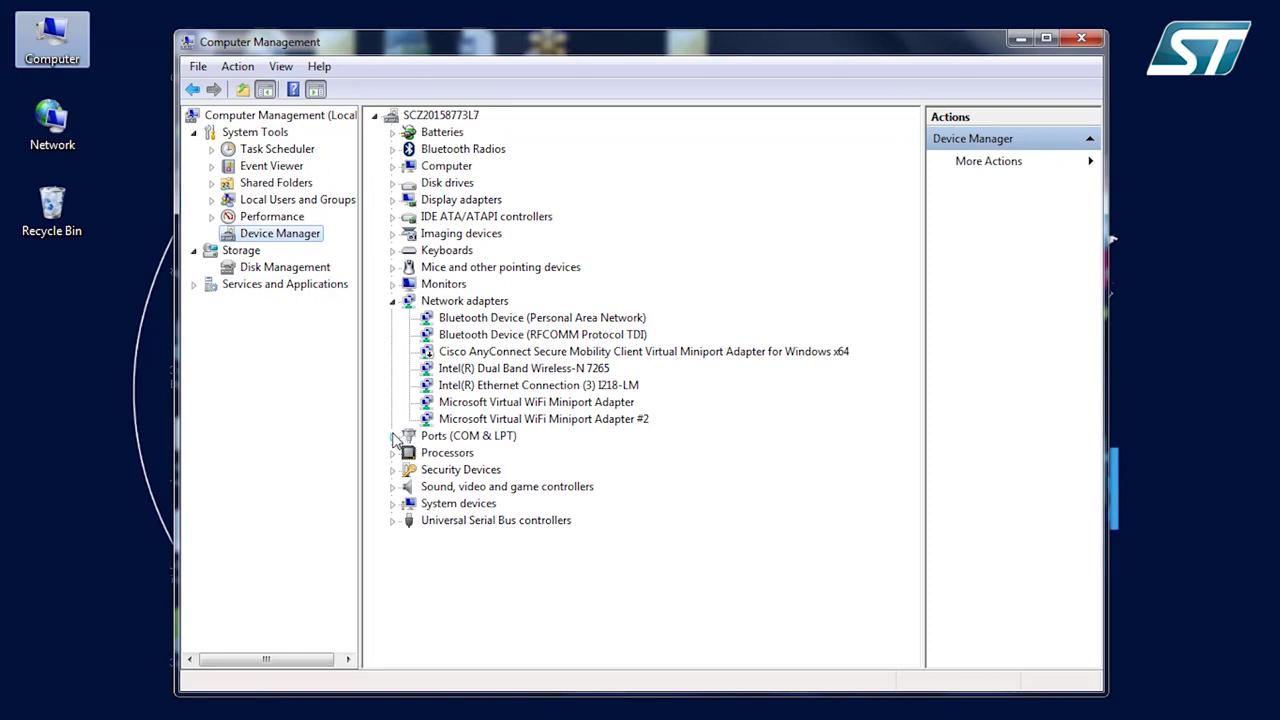
Expand Ports (COM & LPT) in Device Manager to find the STMicroelectronics Virtual COM Port
left_click(393, 436)
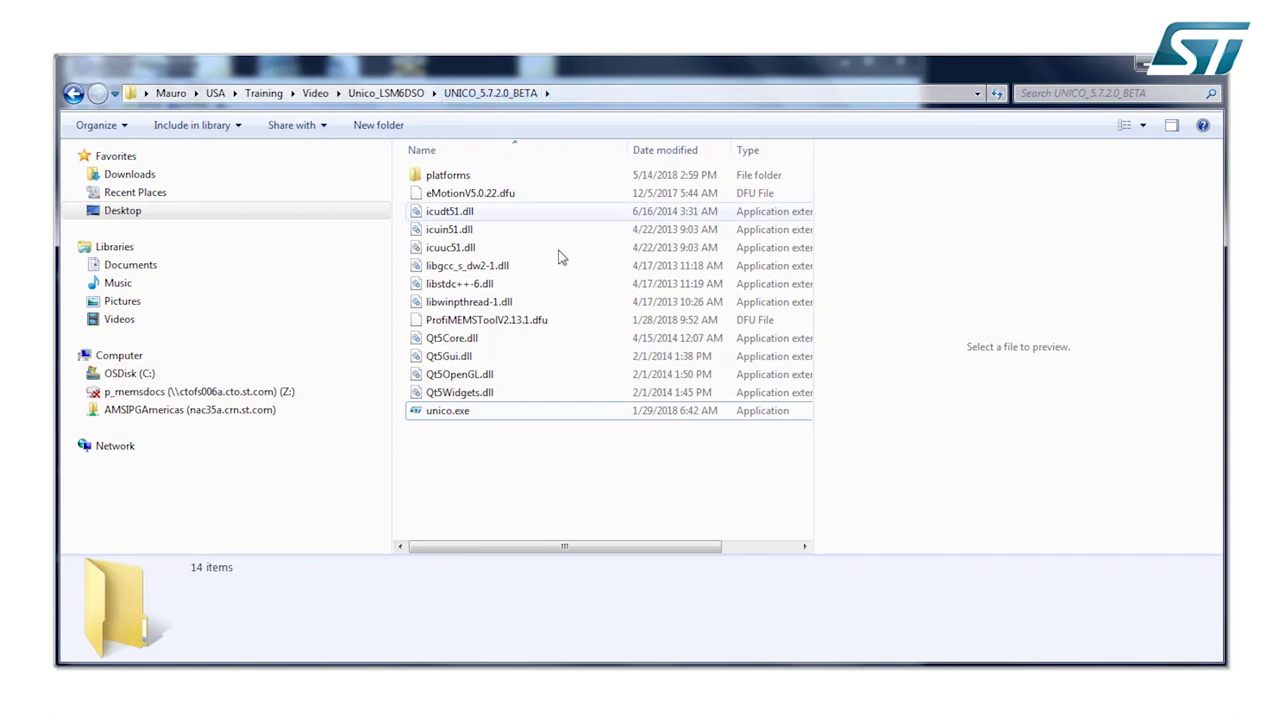
Inspect the eMotionV5.0.22.dfu and ProfiMEMSToolV2.13.1.dfu file details in UNICO_5.7.2.0_BETA
left_click(536, 198)
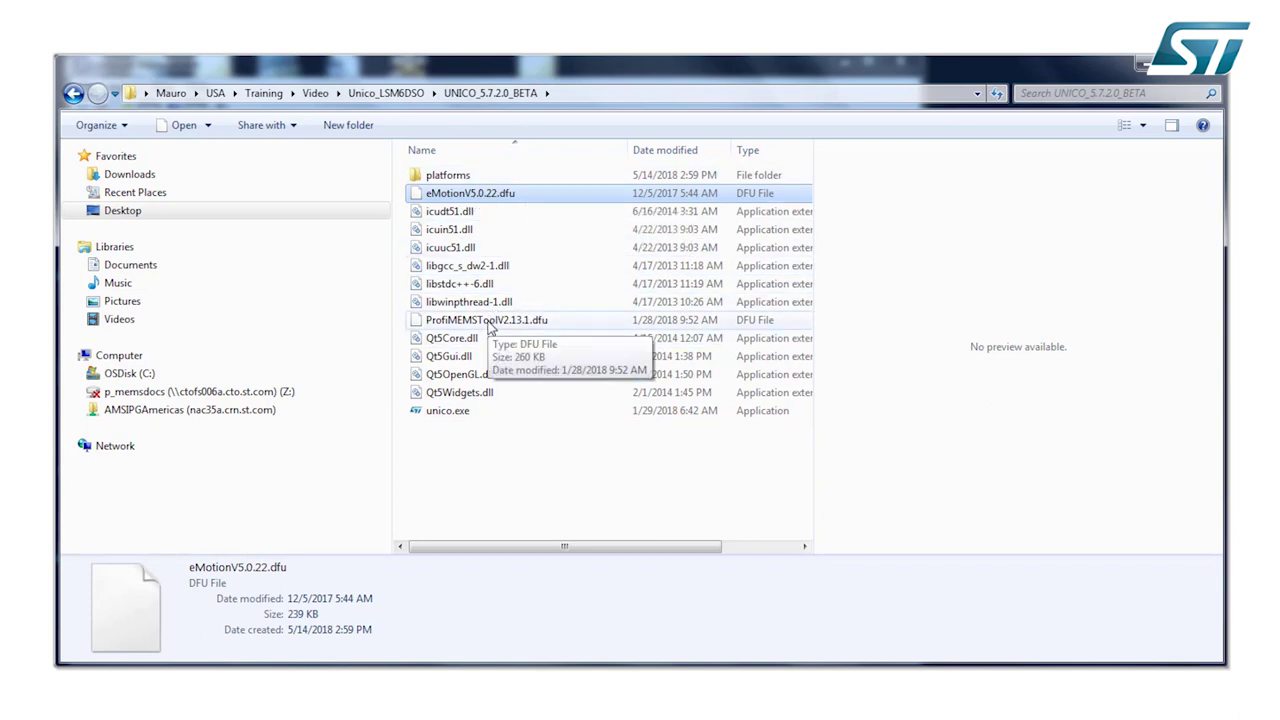
left_click(490, 326)
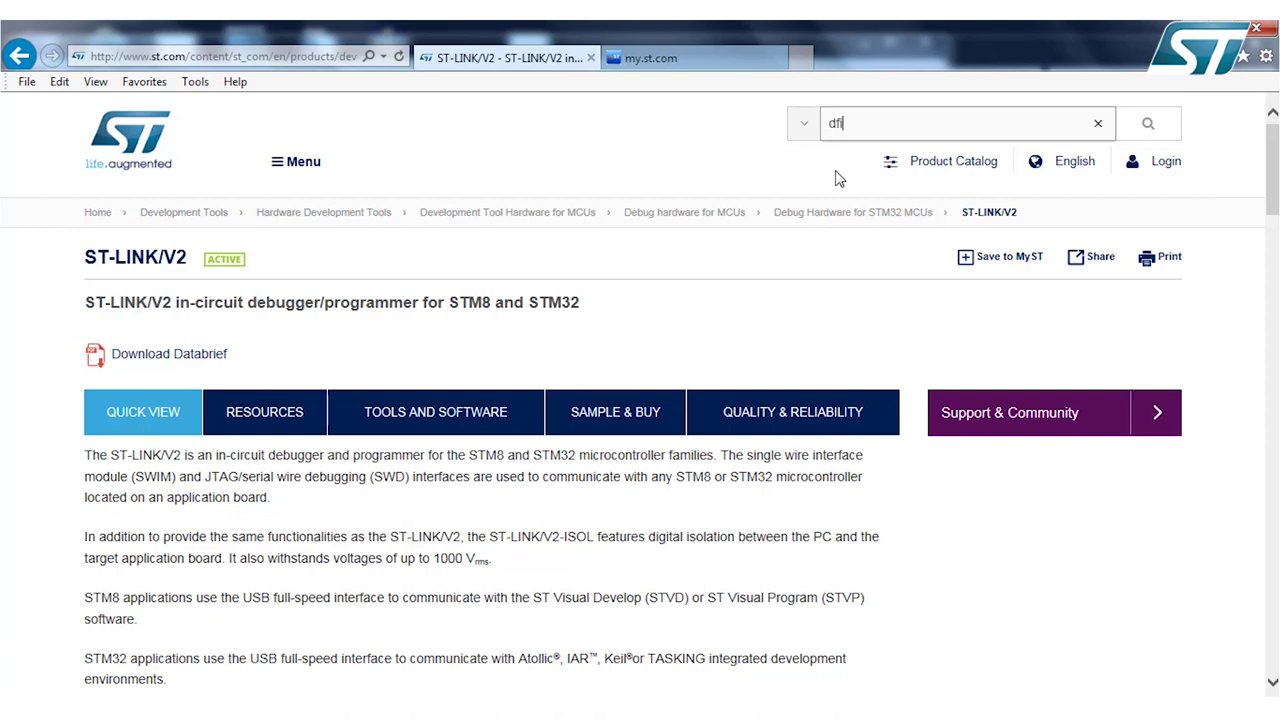
Search 'dfuse', open STSW-STM32080, and accept its license to download the DfuSe package
key("Return")
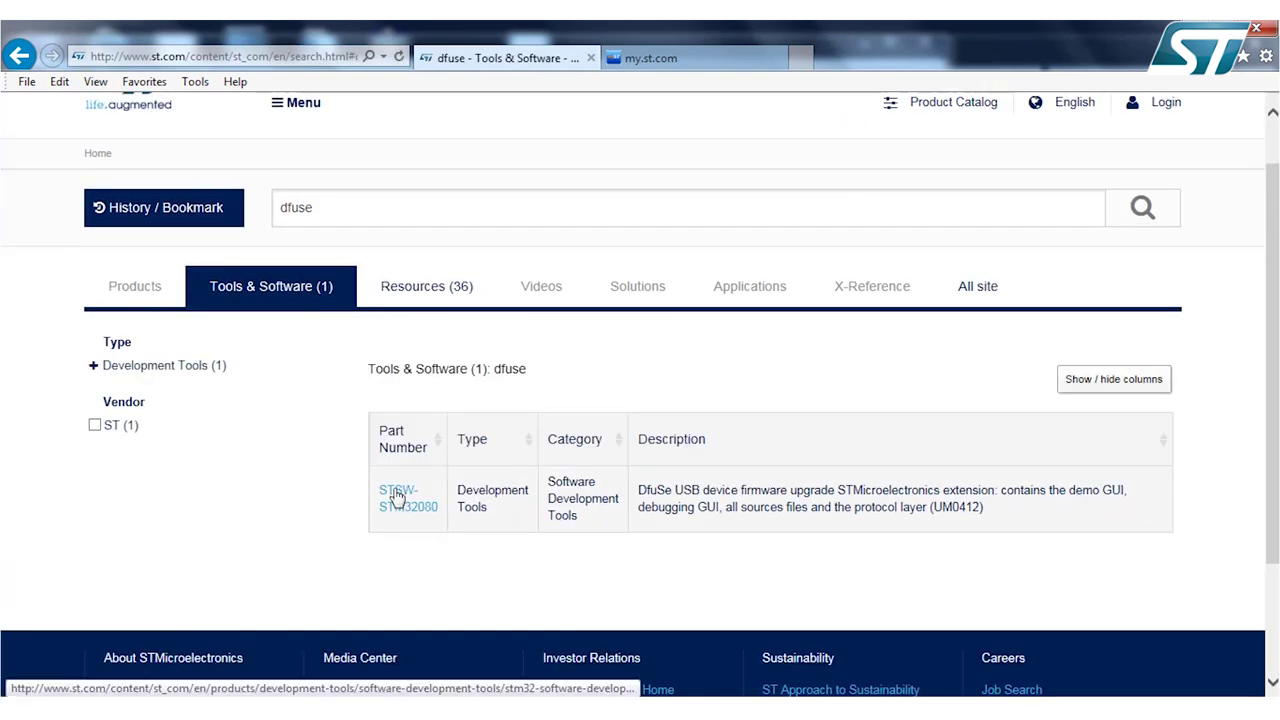
left_click(397, 500)
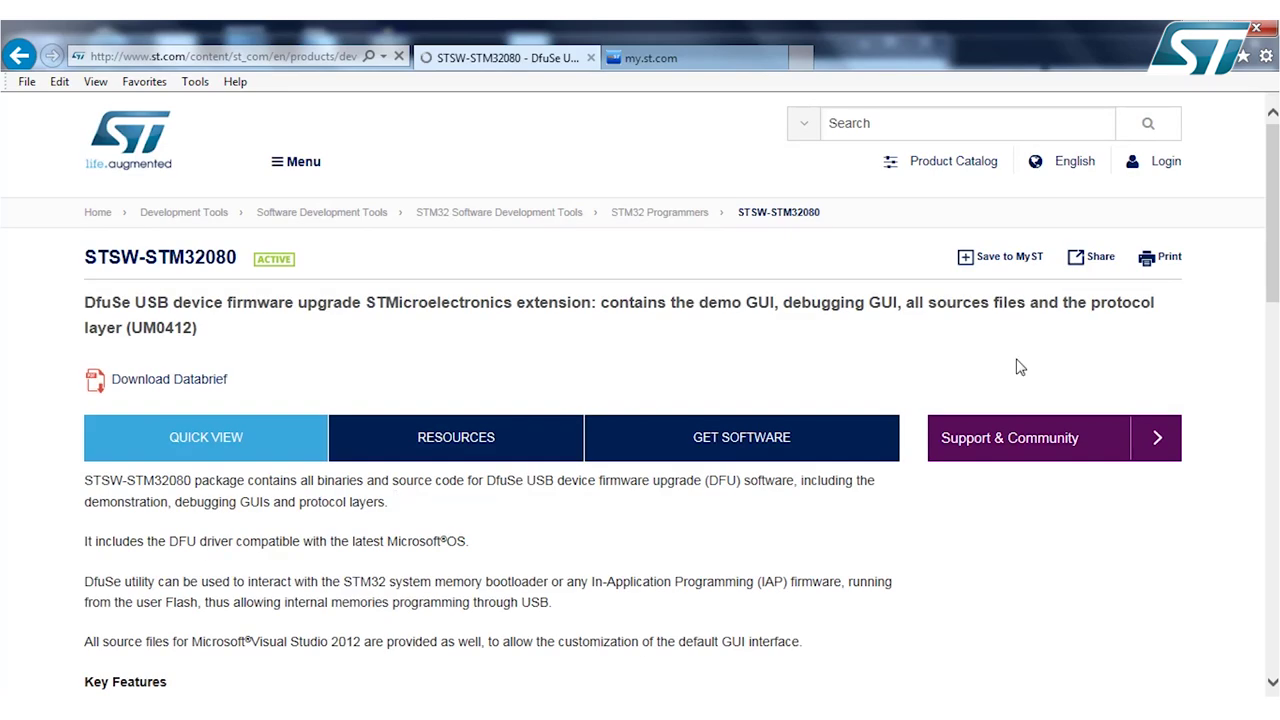
left_click_drag(1272, 228, 1274, 575)
left_click(830, 463)
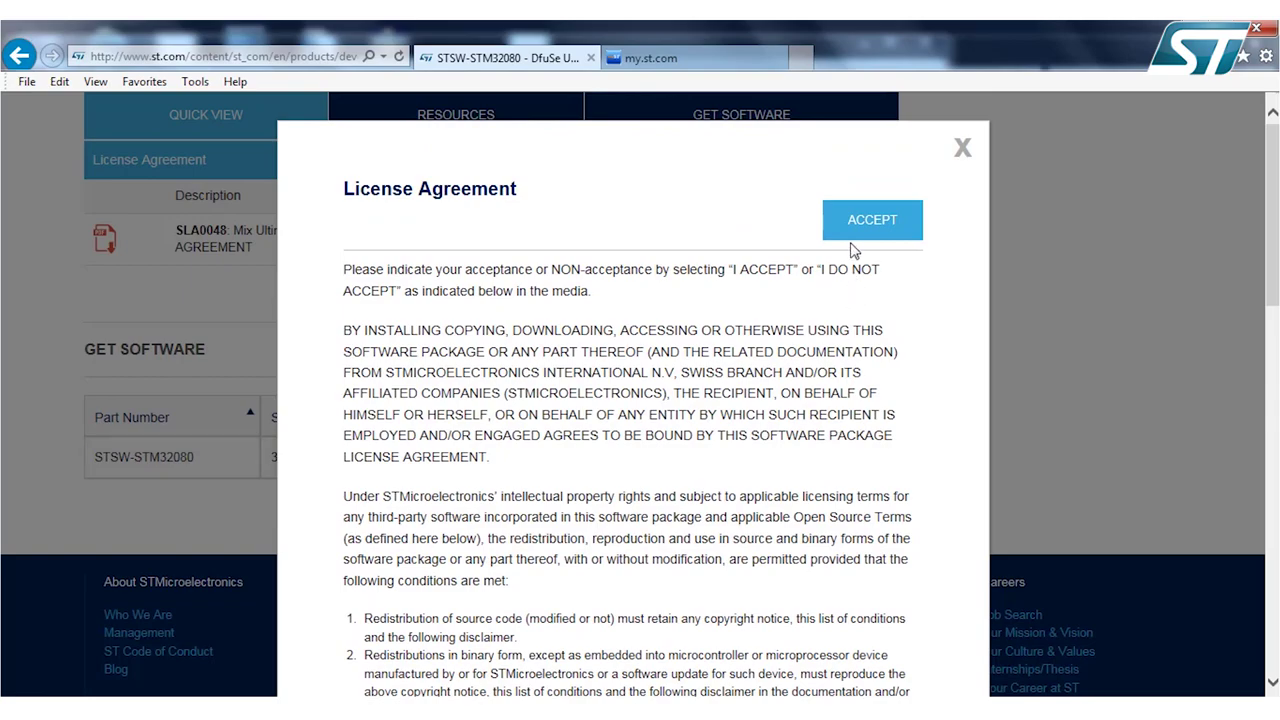
left_click(850, 249)
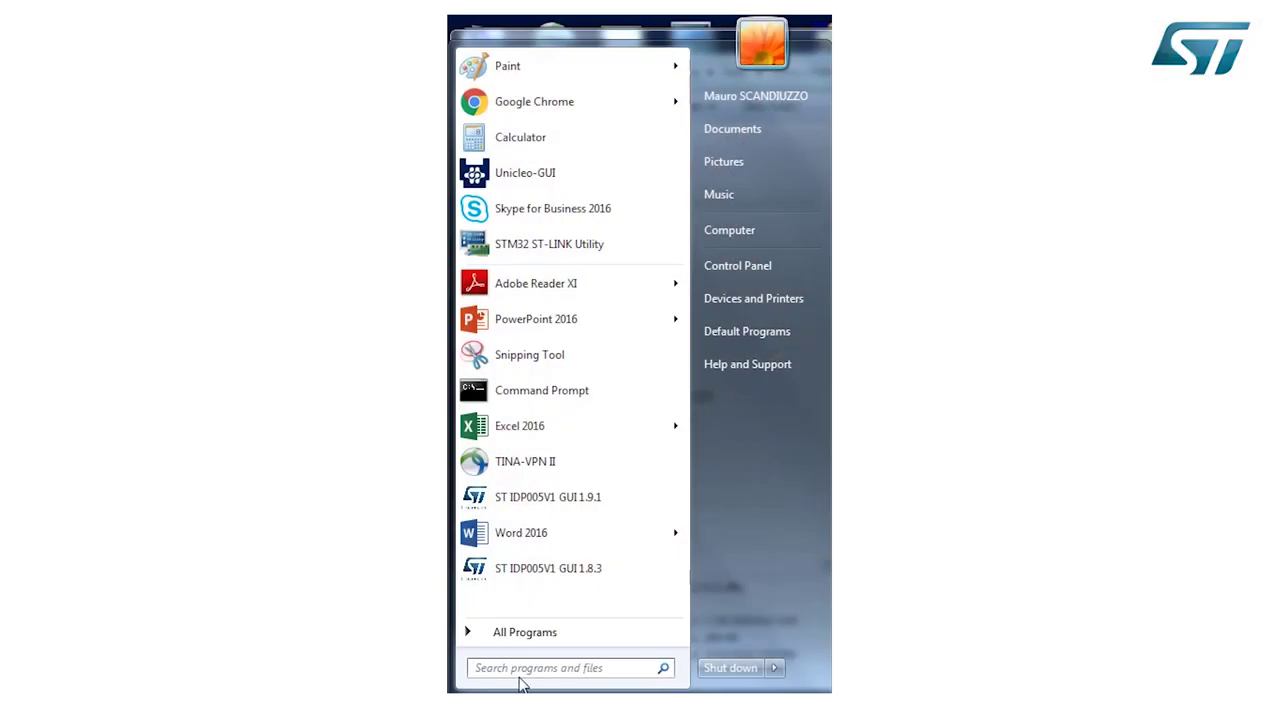
Launch DfuSeDemo from All Programs > STMicroelectronics > DfuSe
left_click(528, 638)
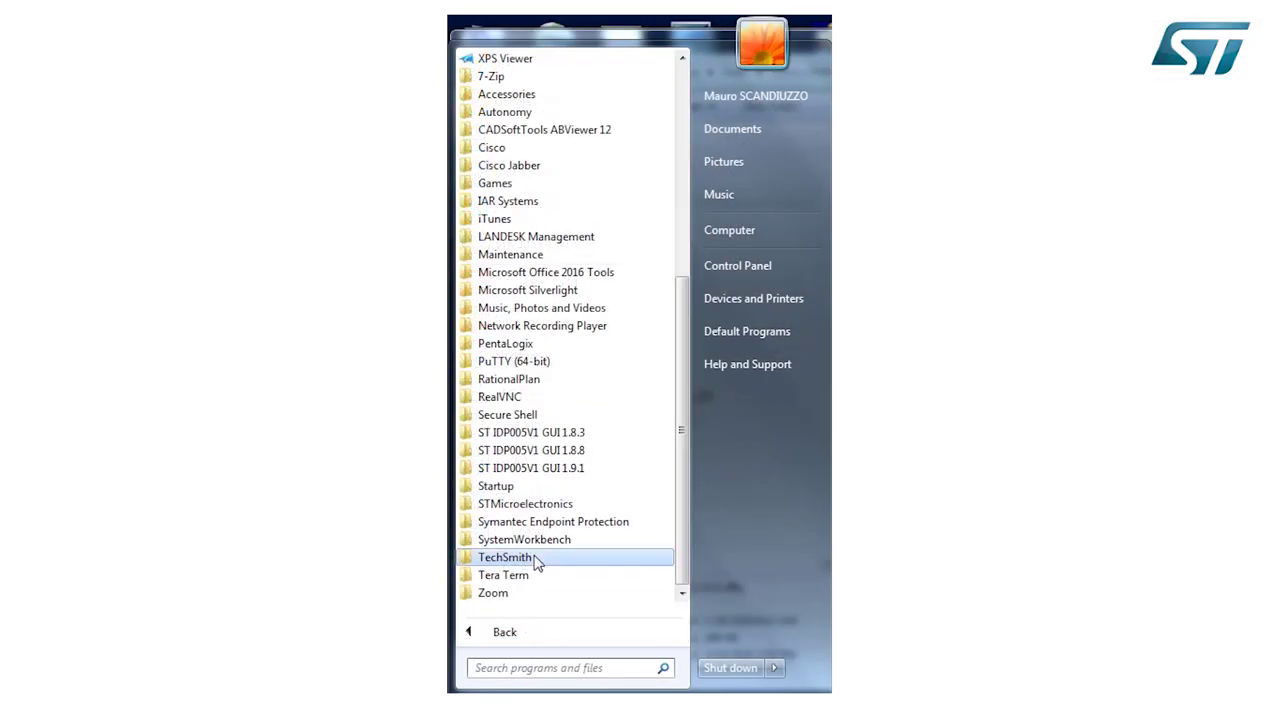
left_click(540, 504)
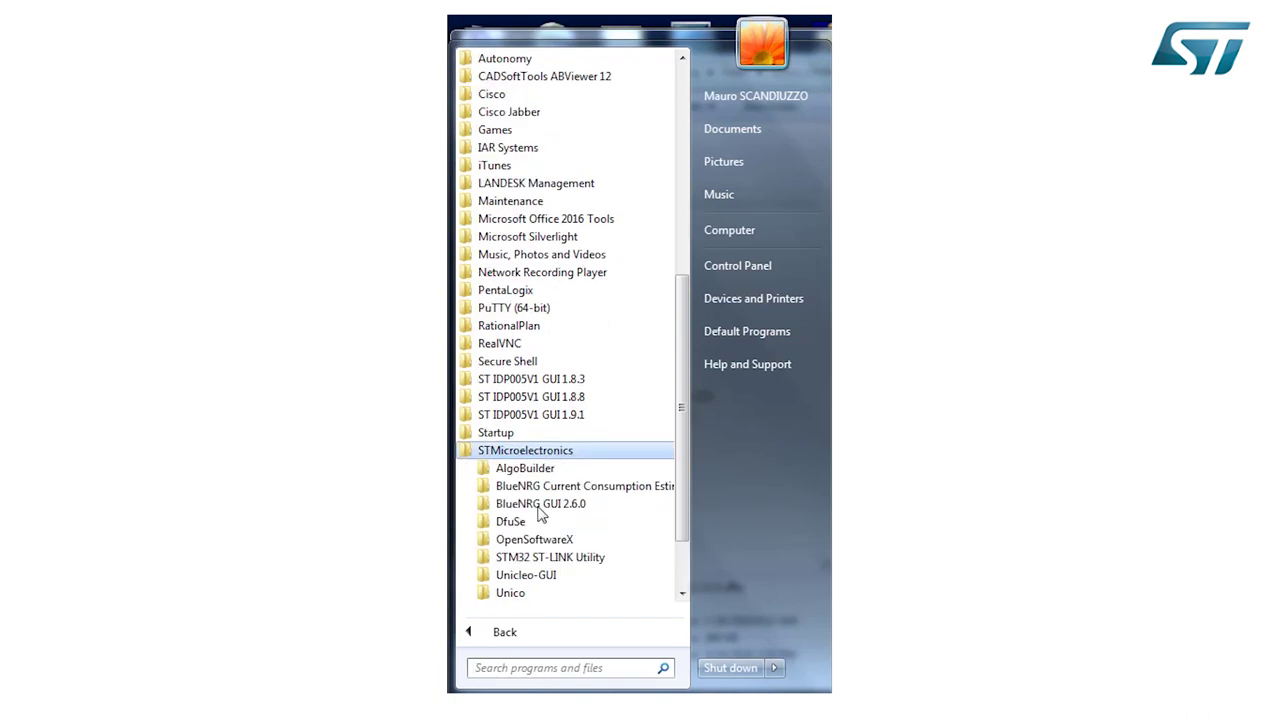
left_click(528, 524)
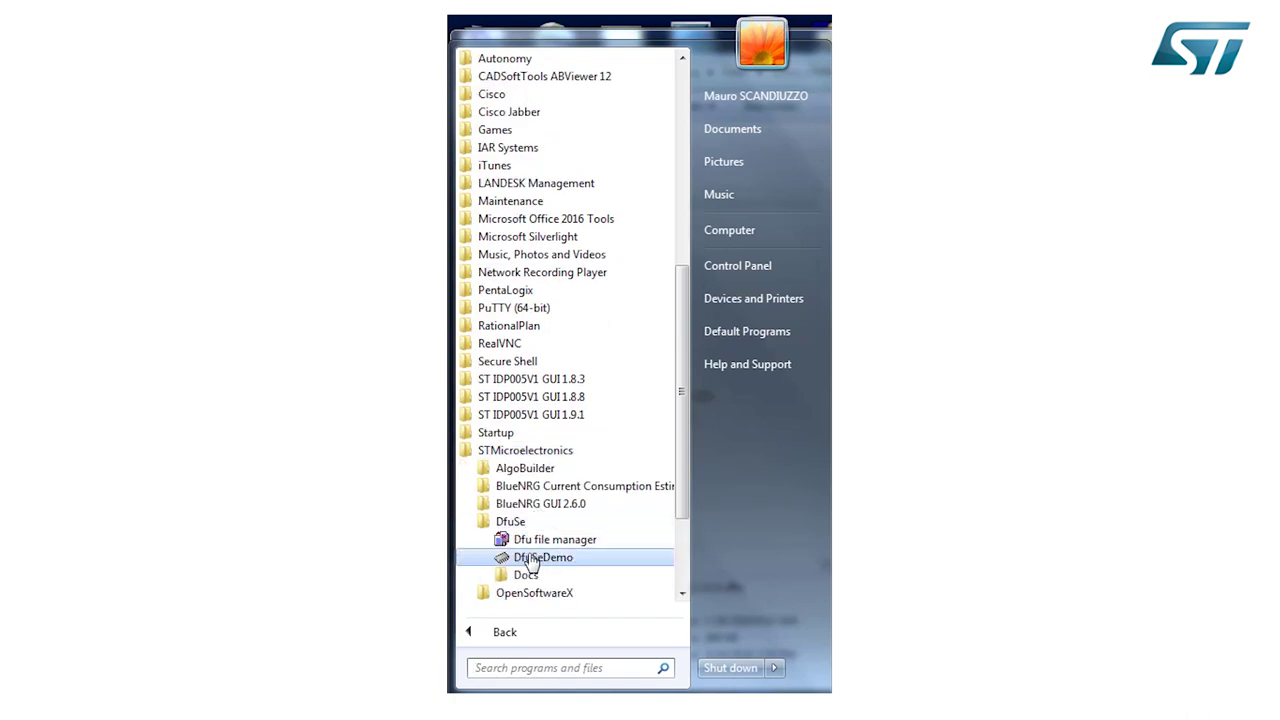
left_click(531, 560)
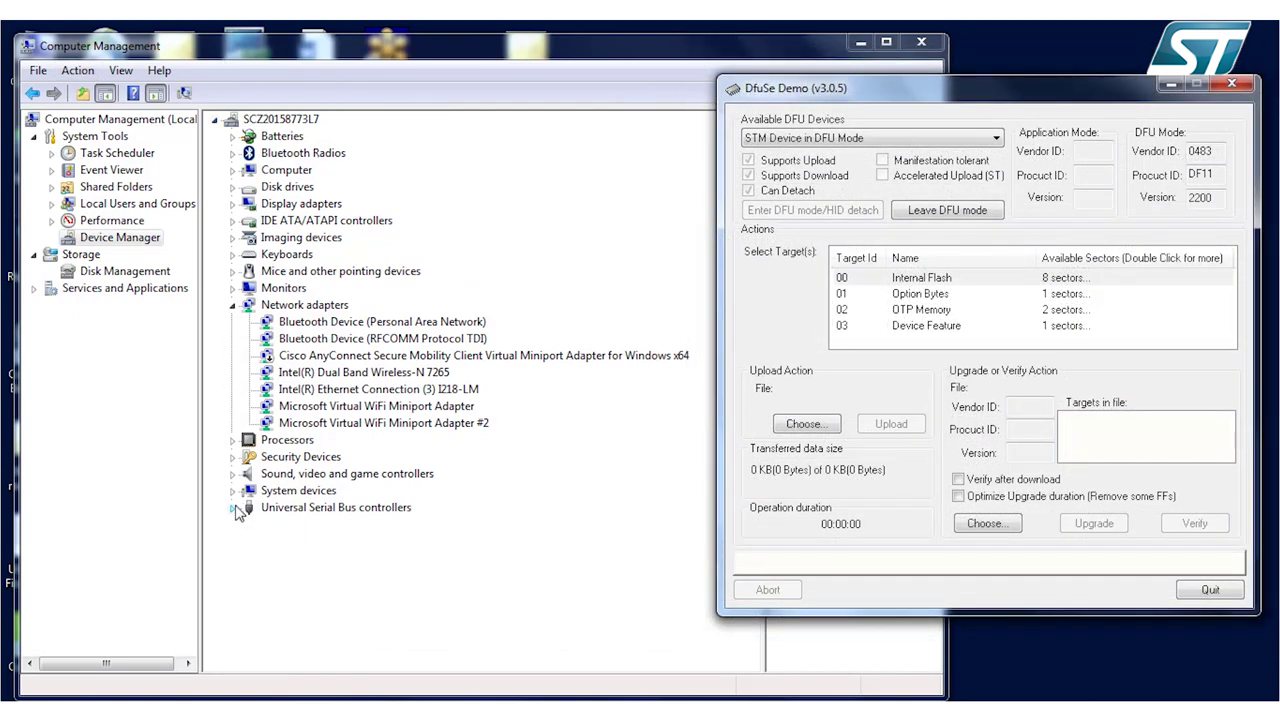
Confirm Device Manager lists the STM Device in DFU Mode under Universal Serial Bus controllers
left_click(233, 508)
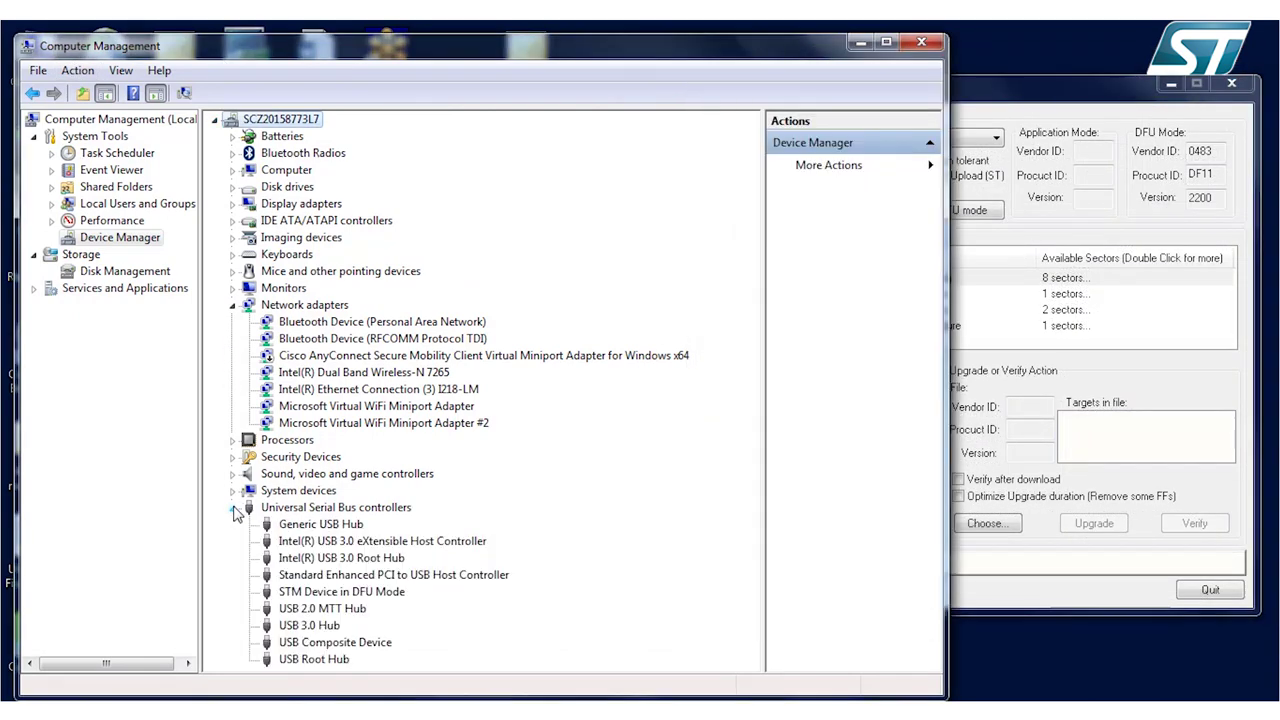
left_click(330, 592)
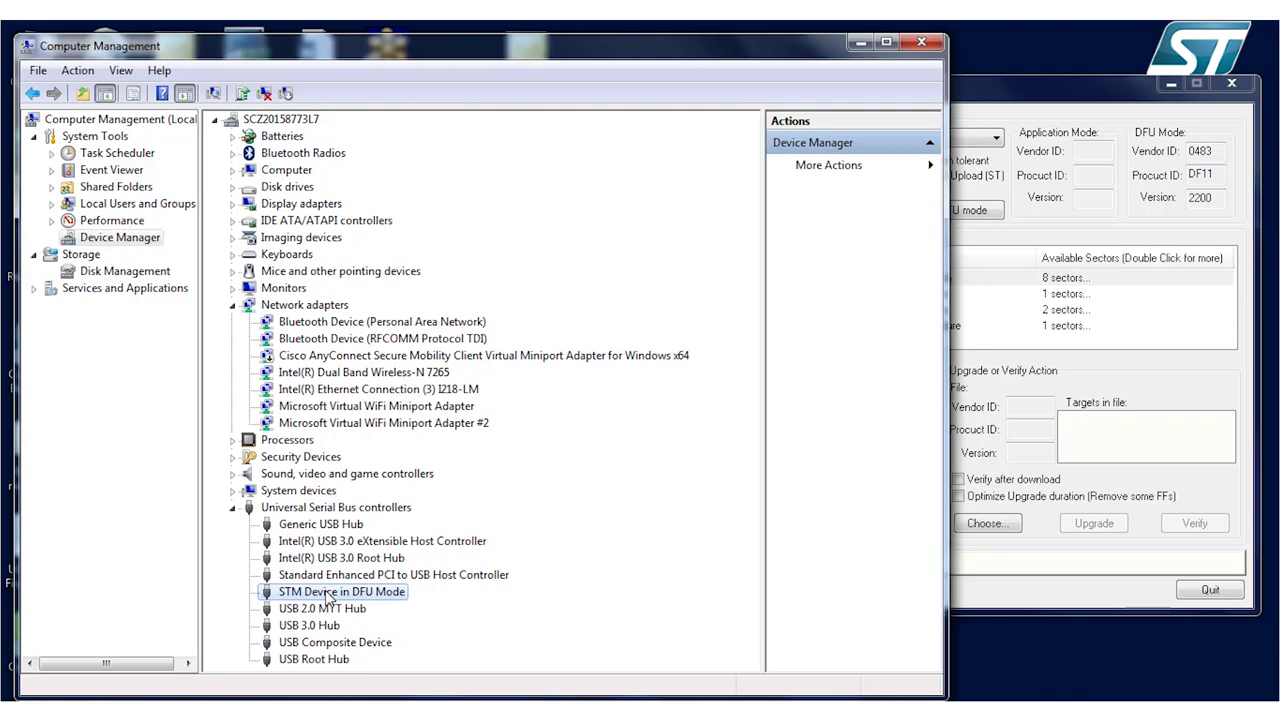
left_click(1085, 105)
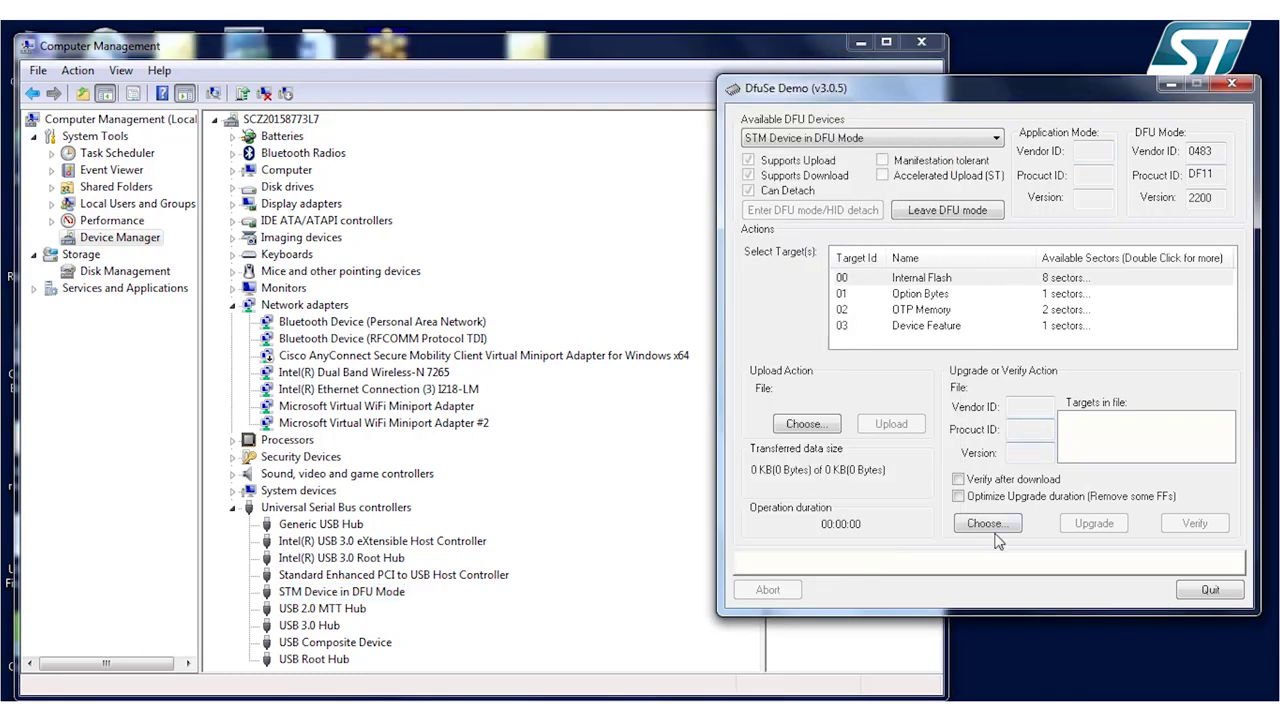
Flash ProfiMEMSToolV2.13.1.dfu in DfuSe Demo, then leave DFU mode
left_click(993, 530)
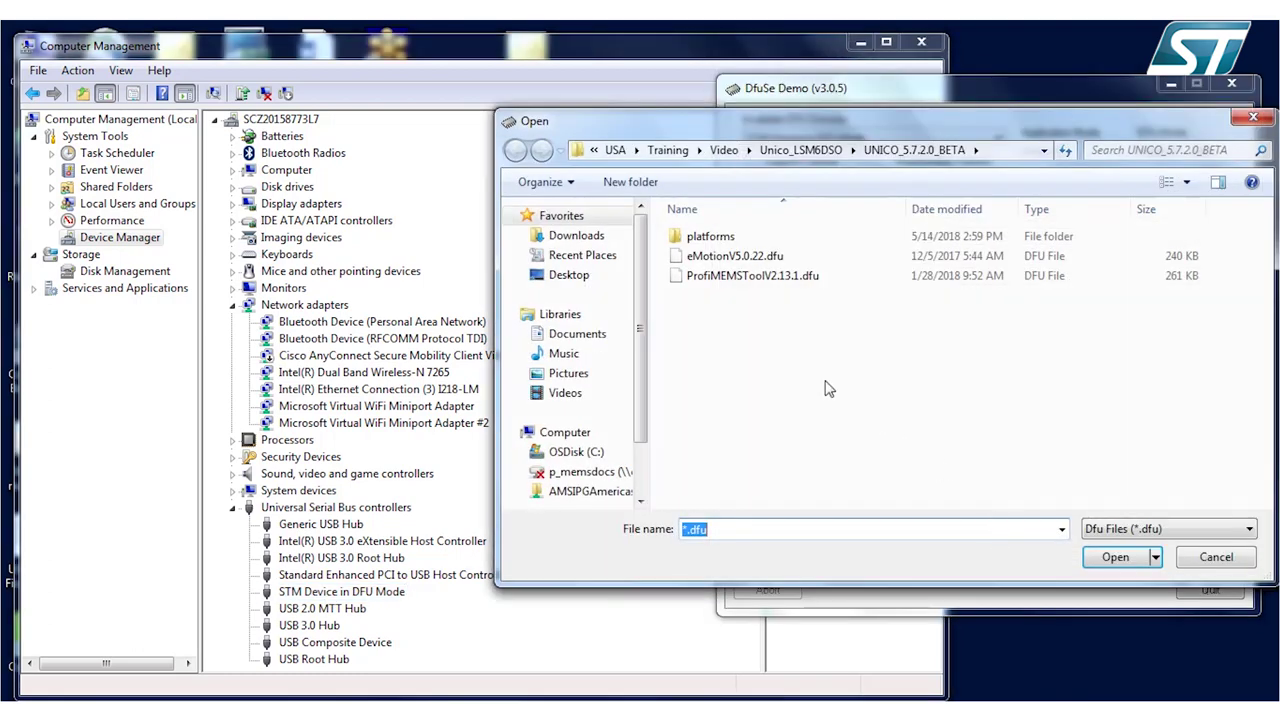
left_click(737, 280)
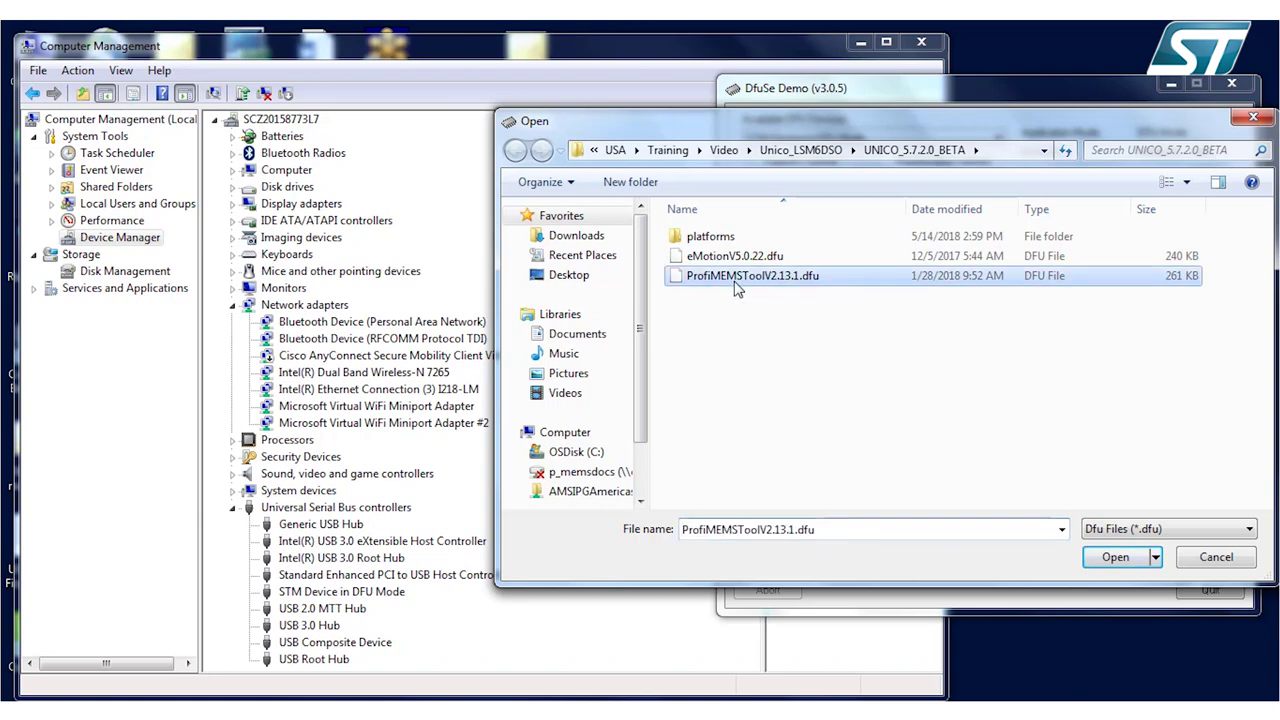
left_click(1117, 557)
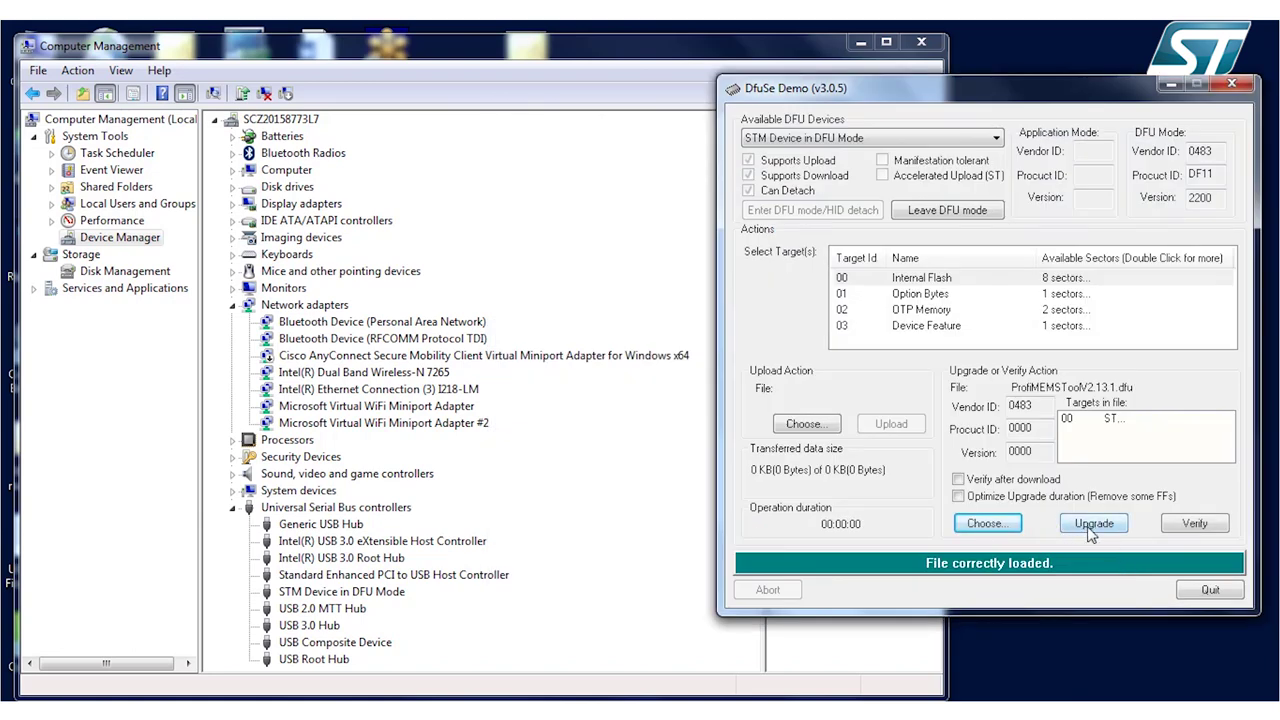
left_click(1091, 530)
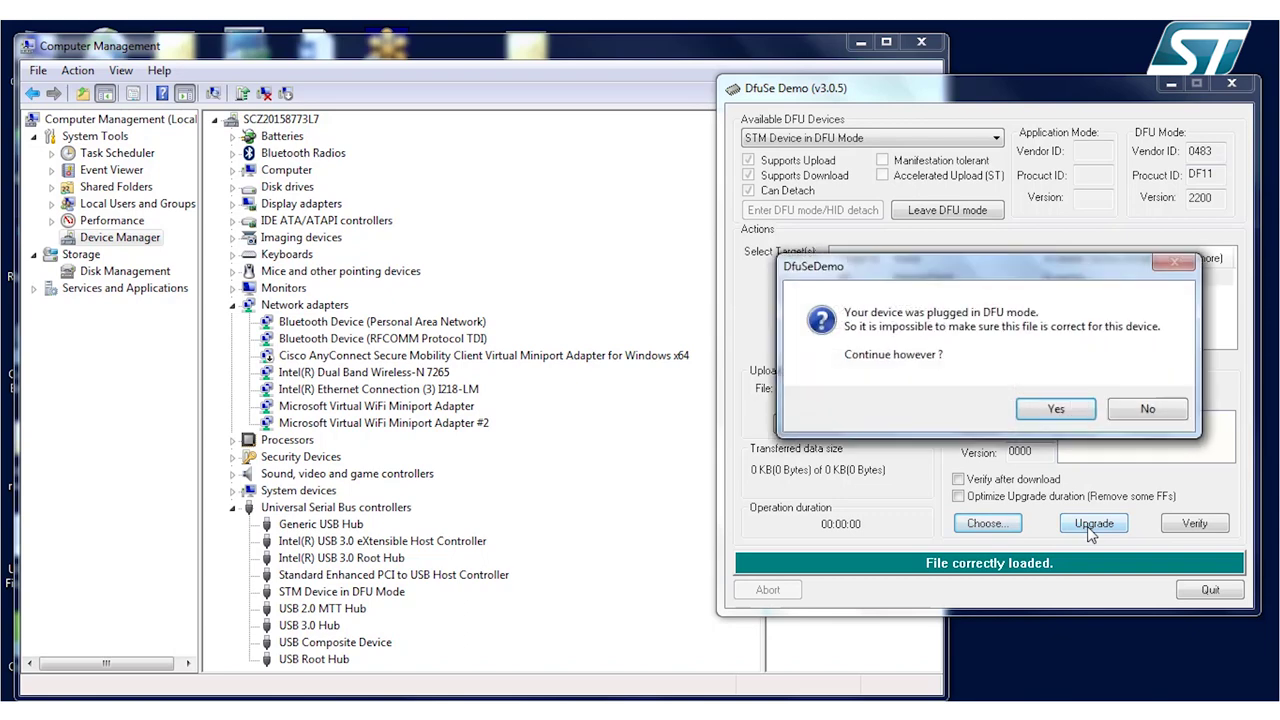
left_click(1058, 410)
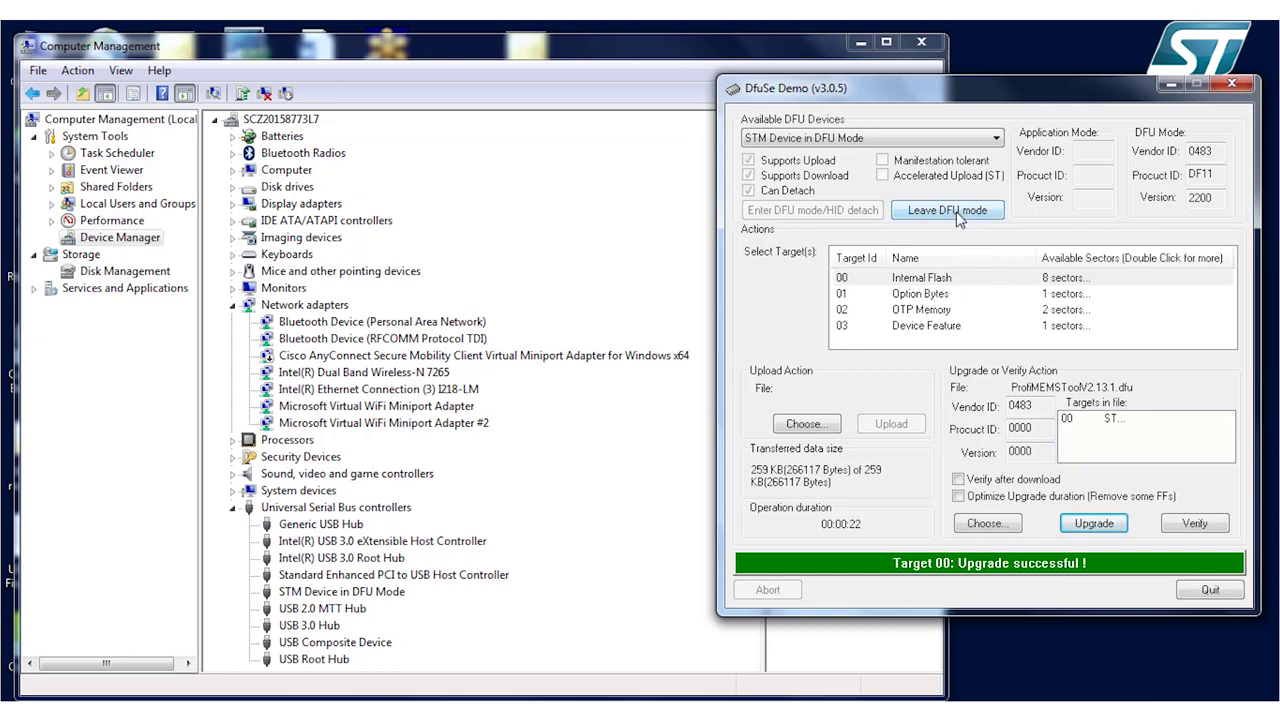
left_click(957, 216)
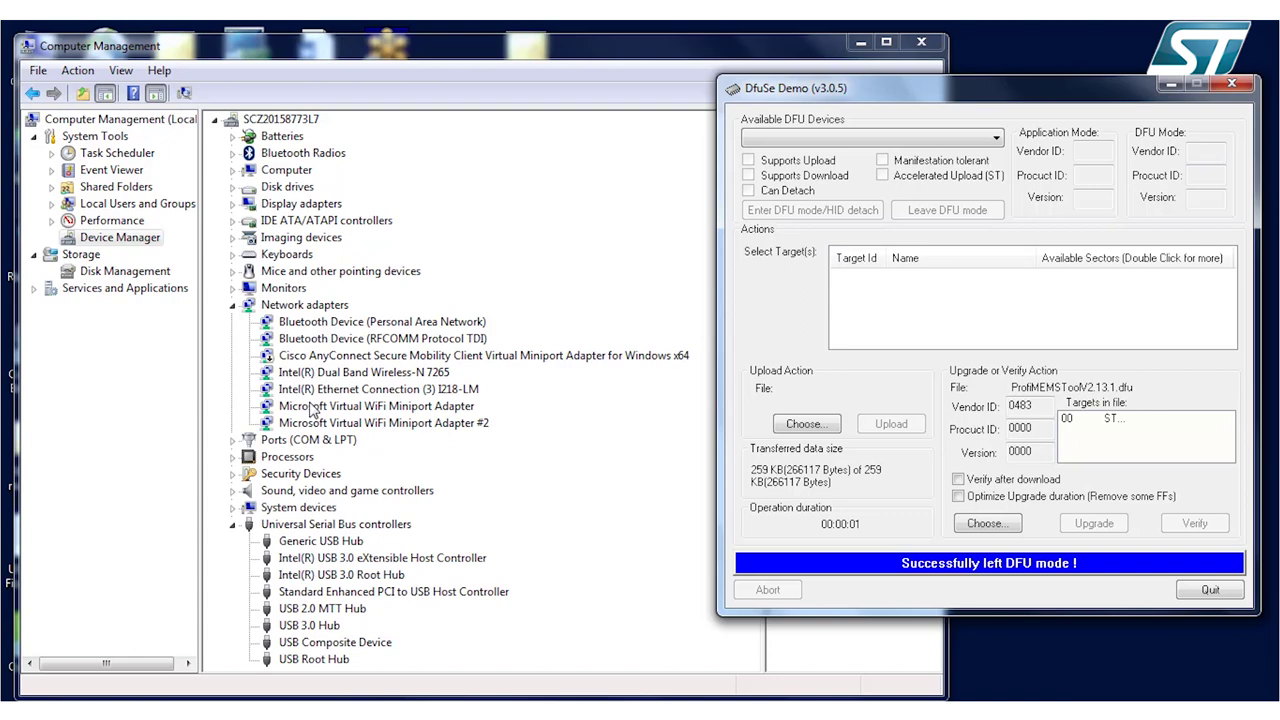
Verify the board is on COM17, quit DfuSe Demo, and launch unico.exe
left_click(233, 440)
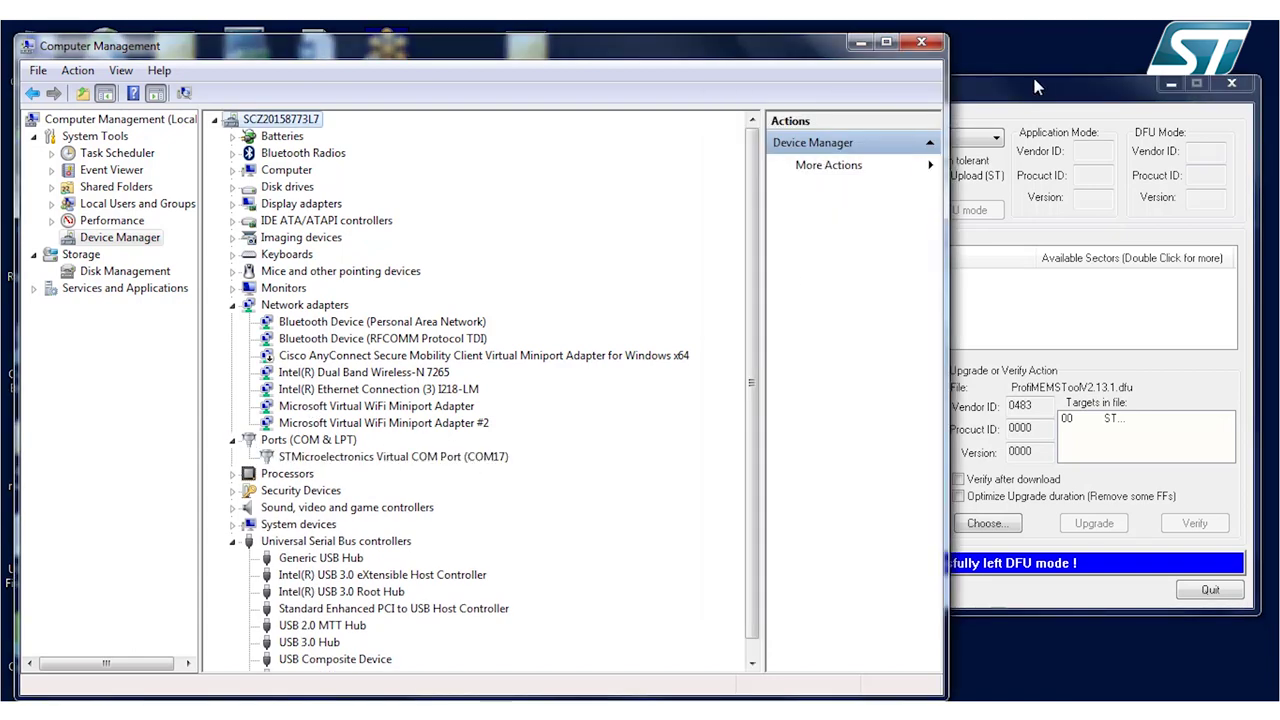
left_click(1237, 85)
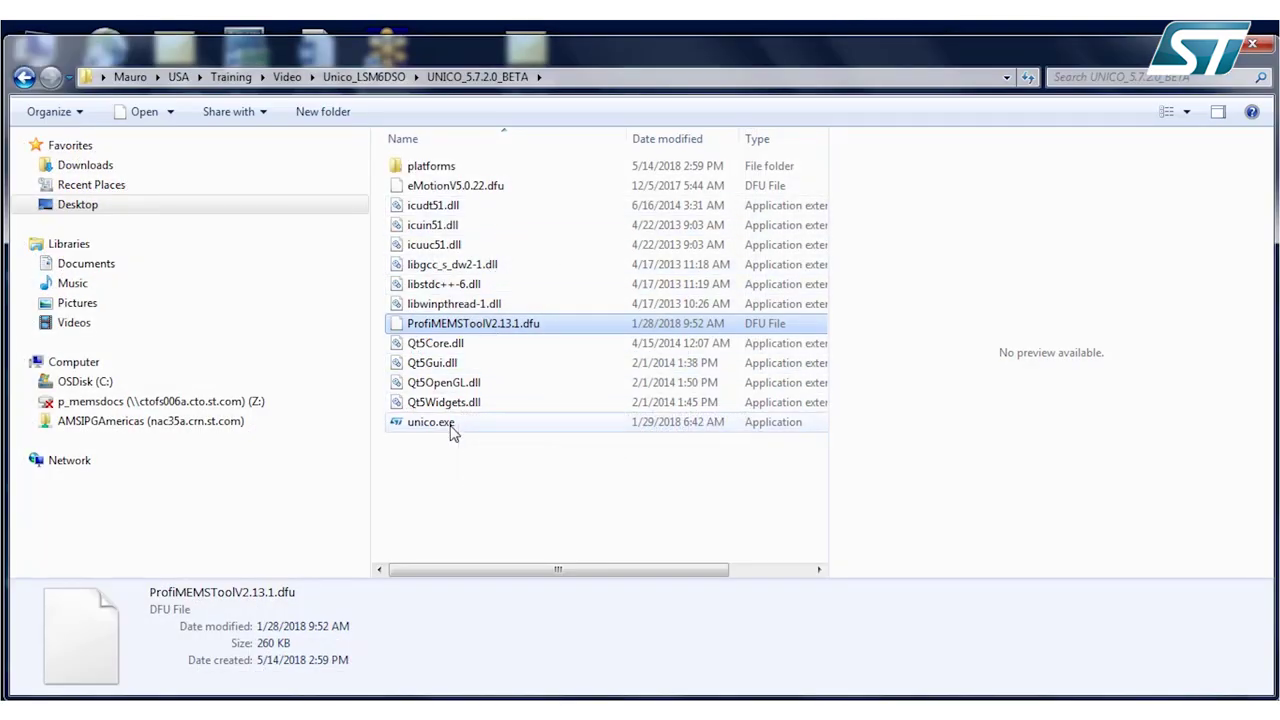
double_click(450, 424)
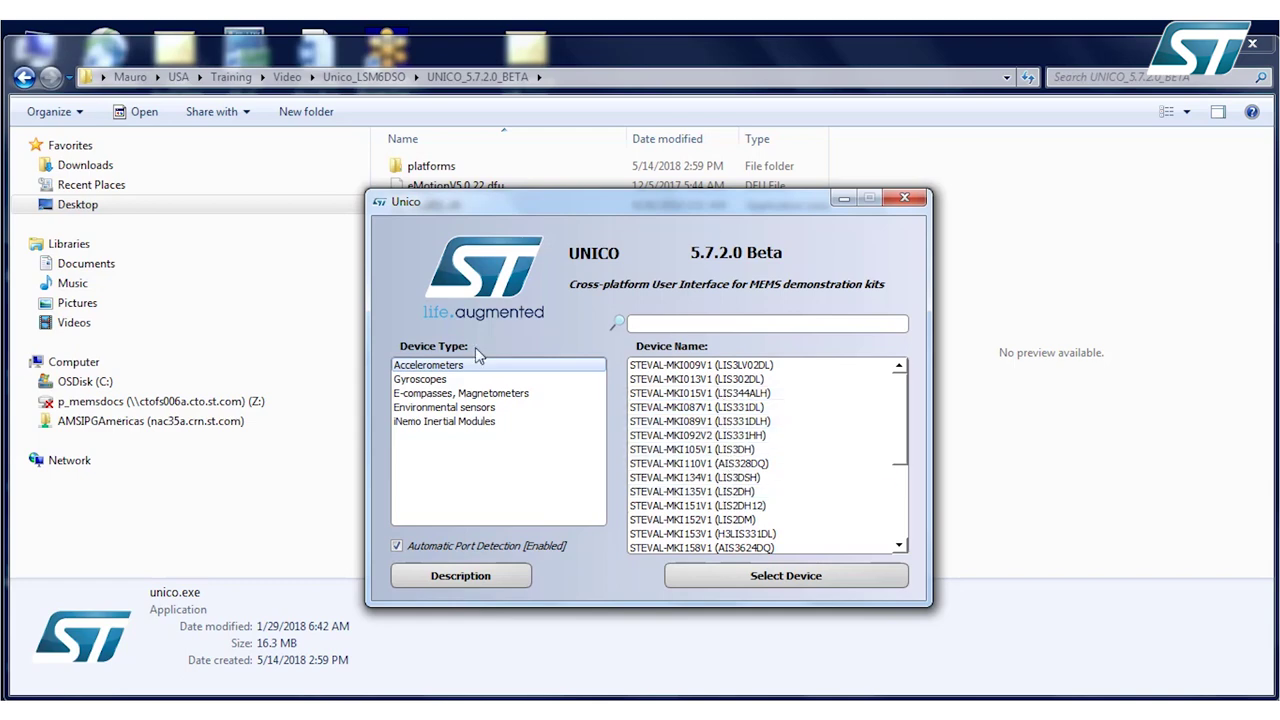
left_click(470, 381)
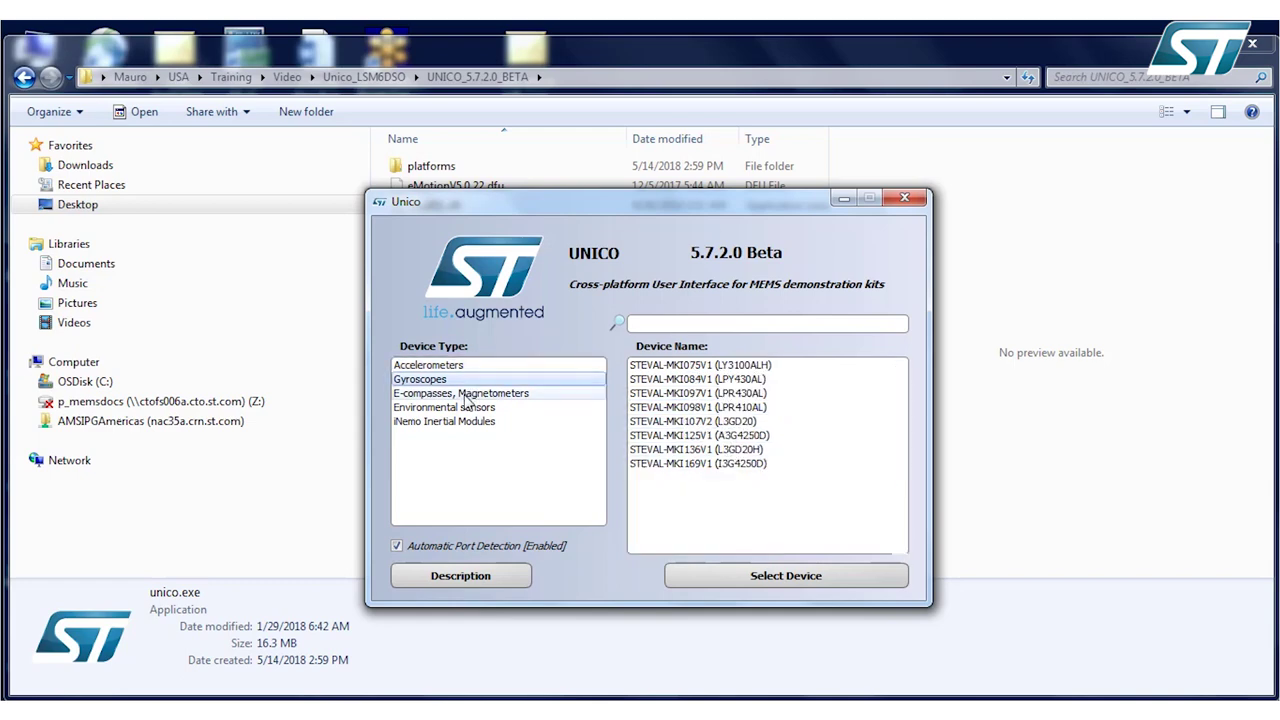
left_click(465, 395)
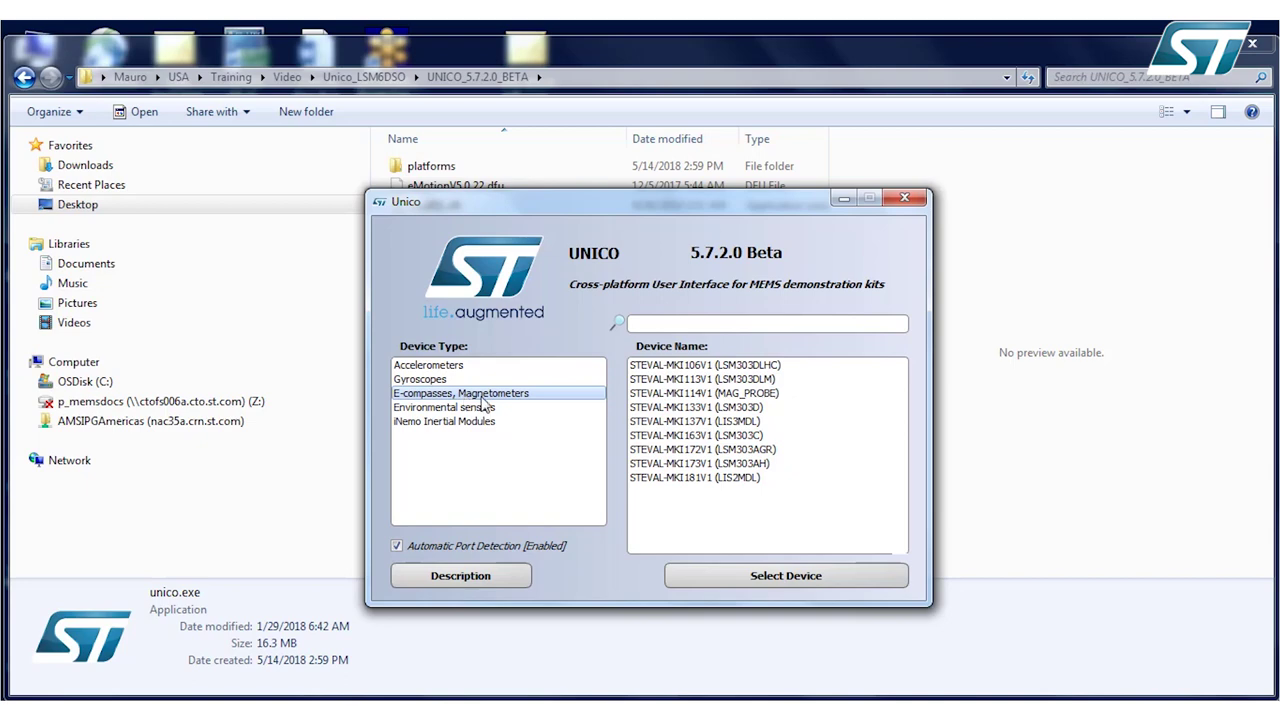
left_click(490, 410)
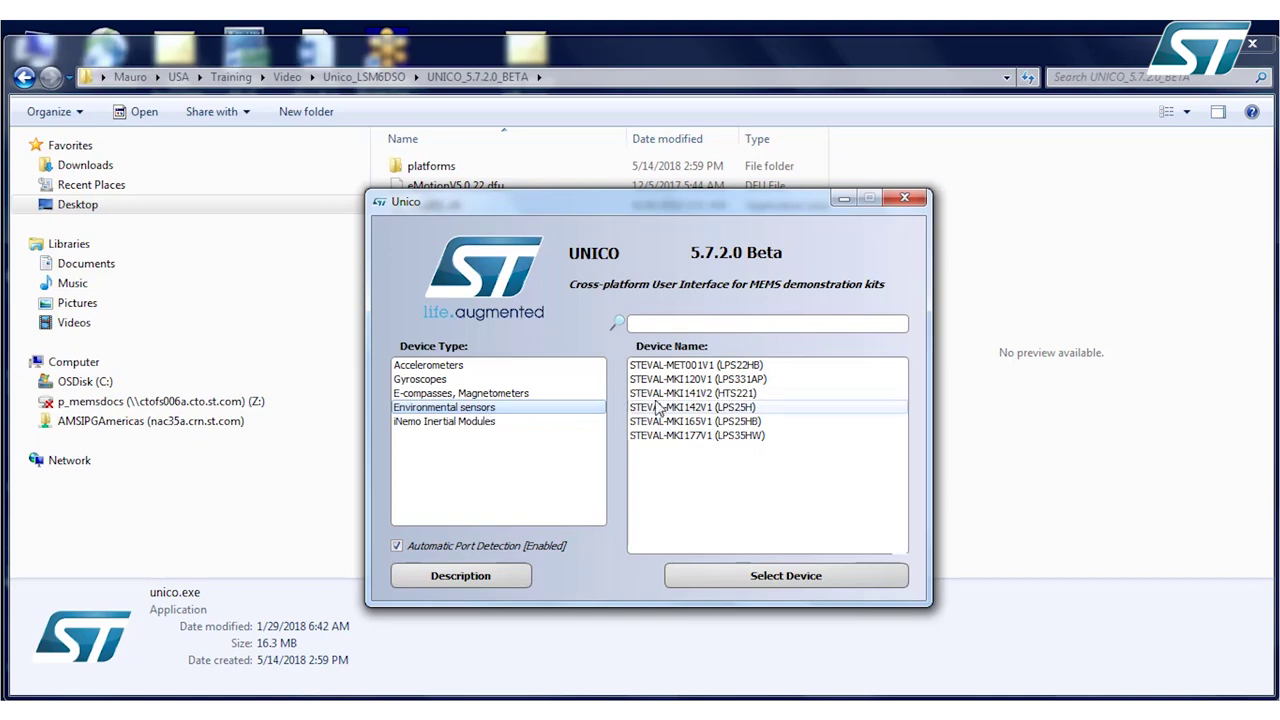
left_click(505, 424)
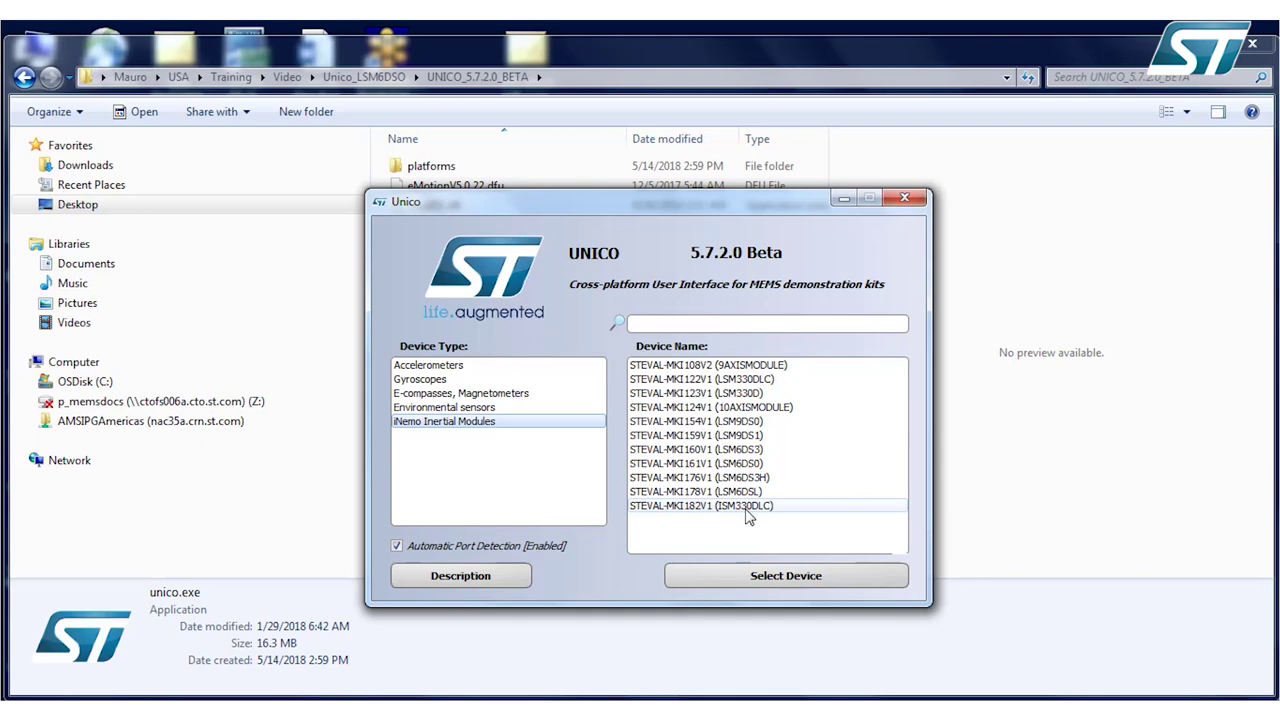
left_click(906, 198)
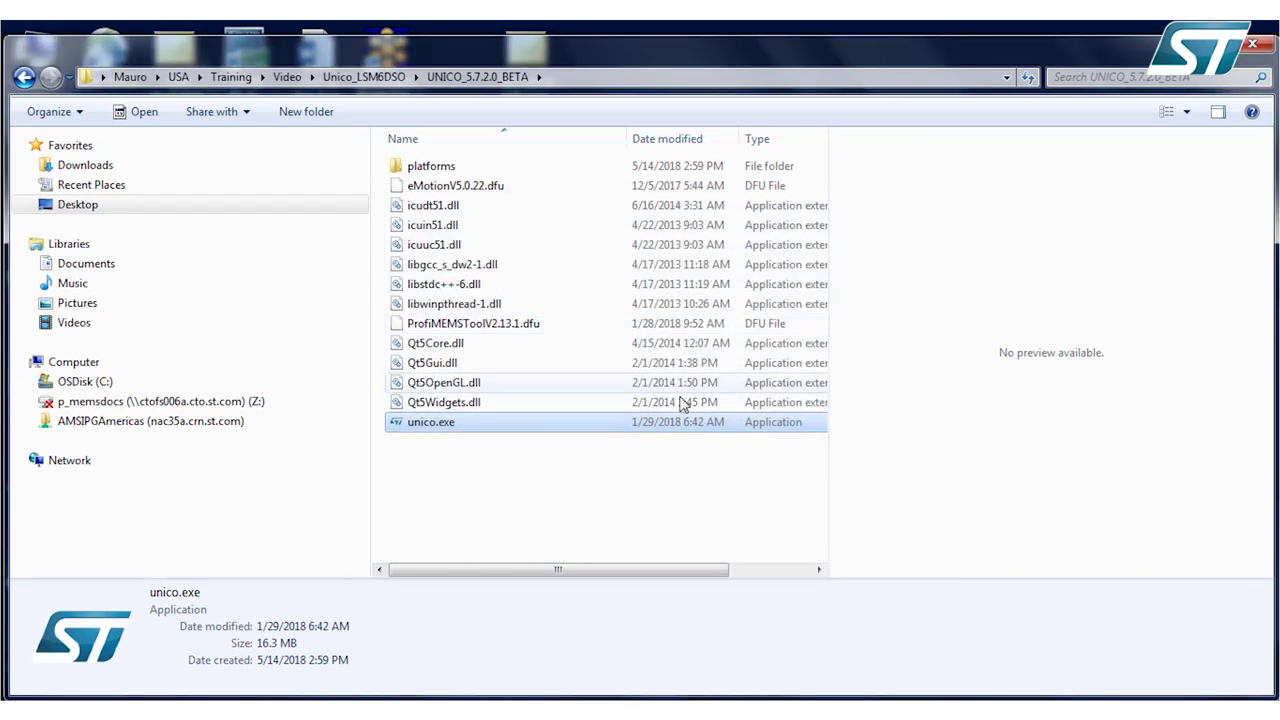
Create a shortcut to unico.exe and rename it 'unico.exe - LSM6DSO'
right_click(550, 433)
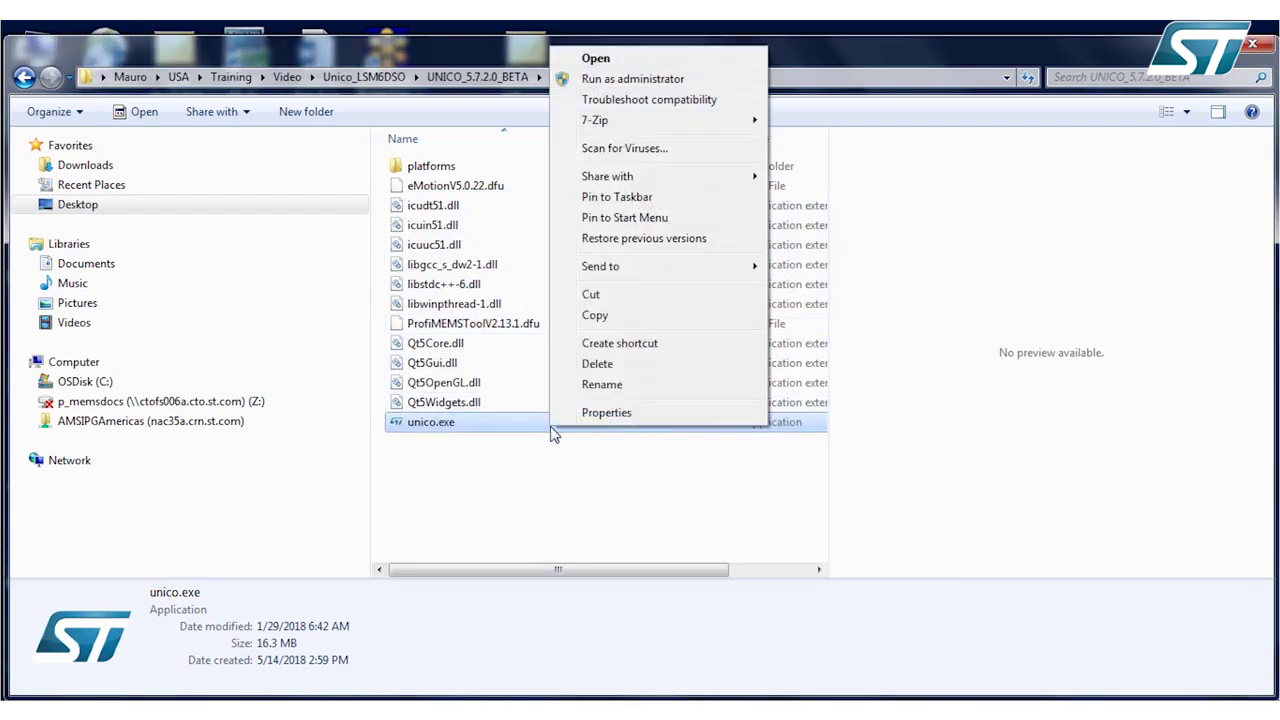
left_click(645, 342)
left_click(500, 441)
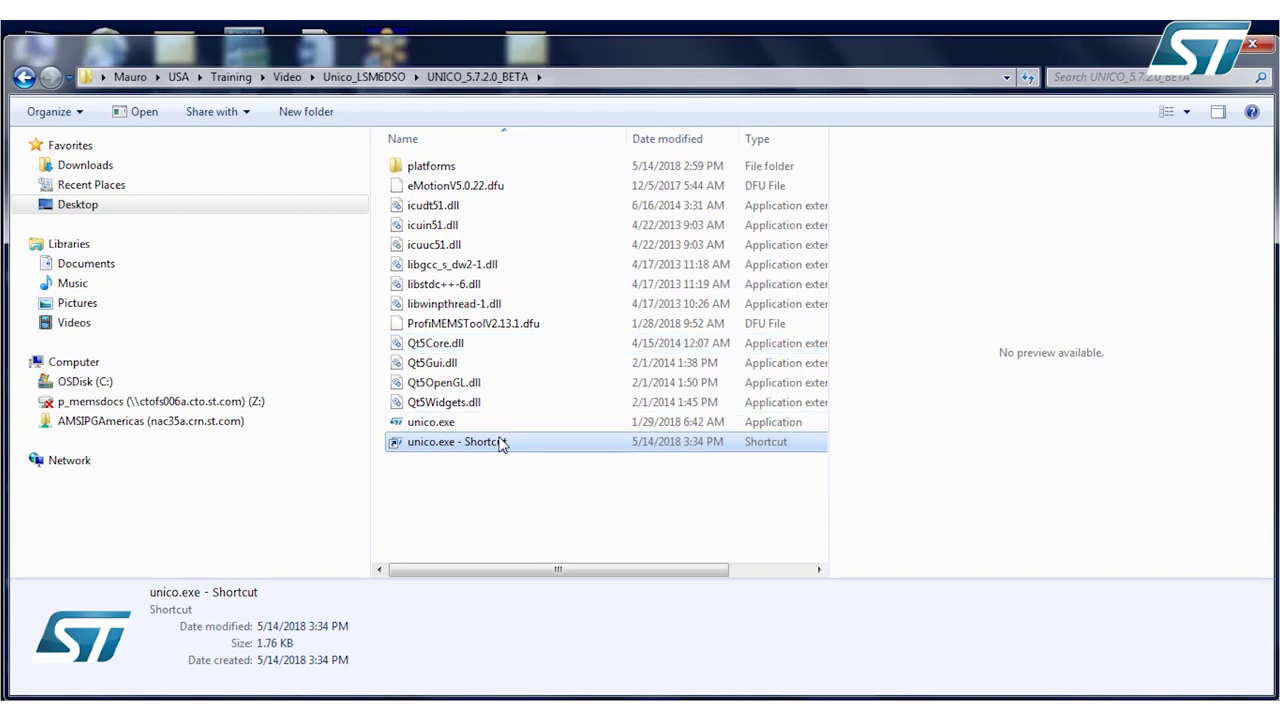
left_click(519, 438)
key("BackSpace")
key("BackSpace")
key("BackSpace")
key("BackSpace")
key("BackSpace")
key("BackSpace")
key("BackSpace")
key("BackSpace")
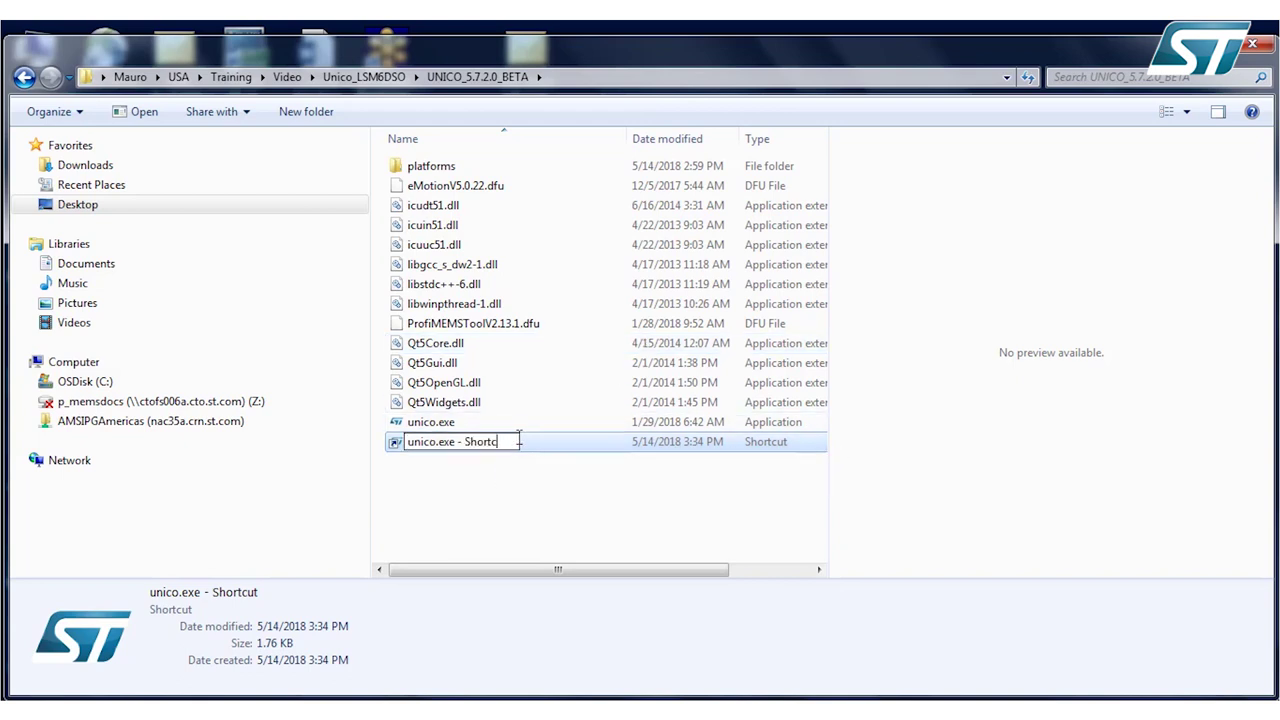
type("LS")
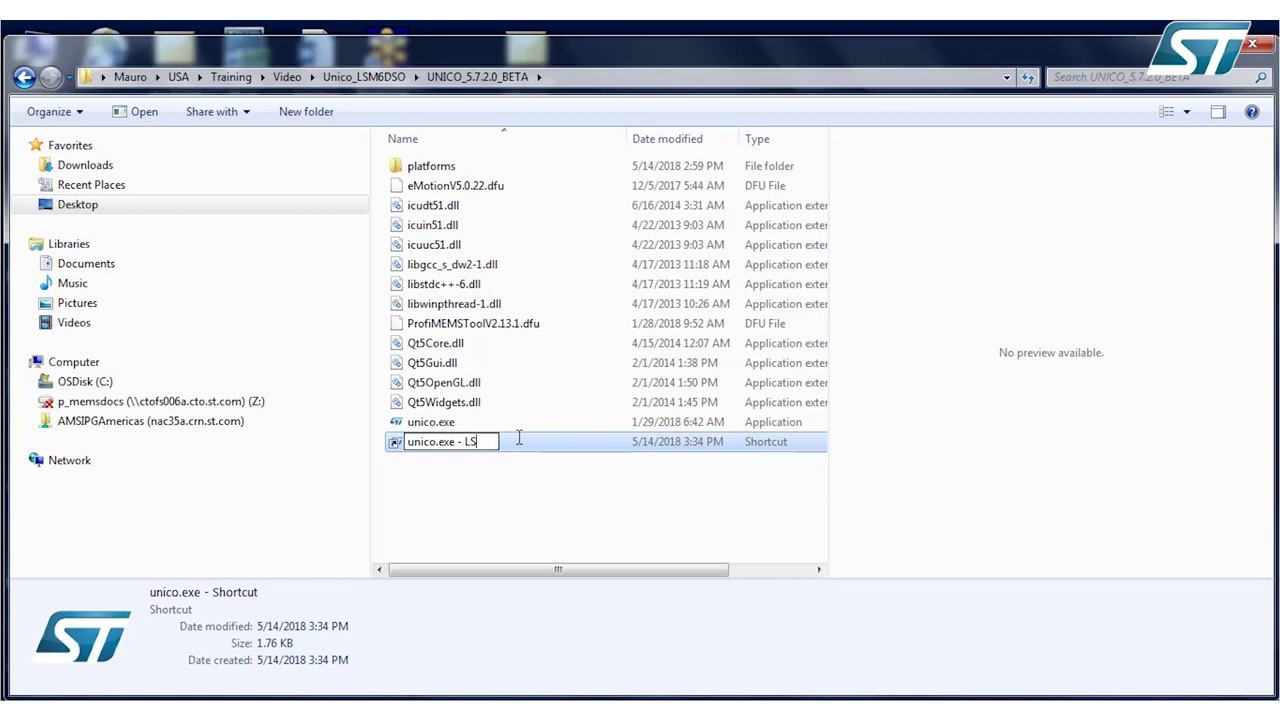
type("M6DSO")
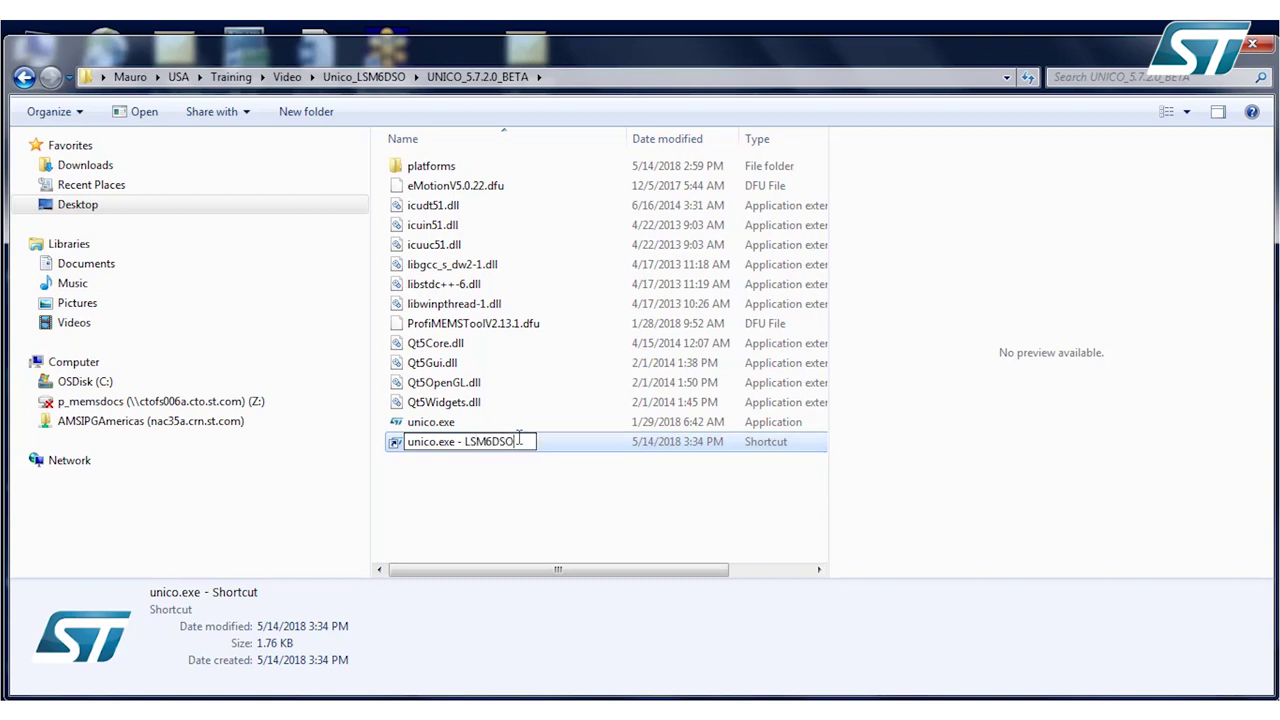
key("Return")
Append /LSM6DSO to the shortcut's Target in its properties and save
right_click(401, 446)
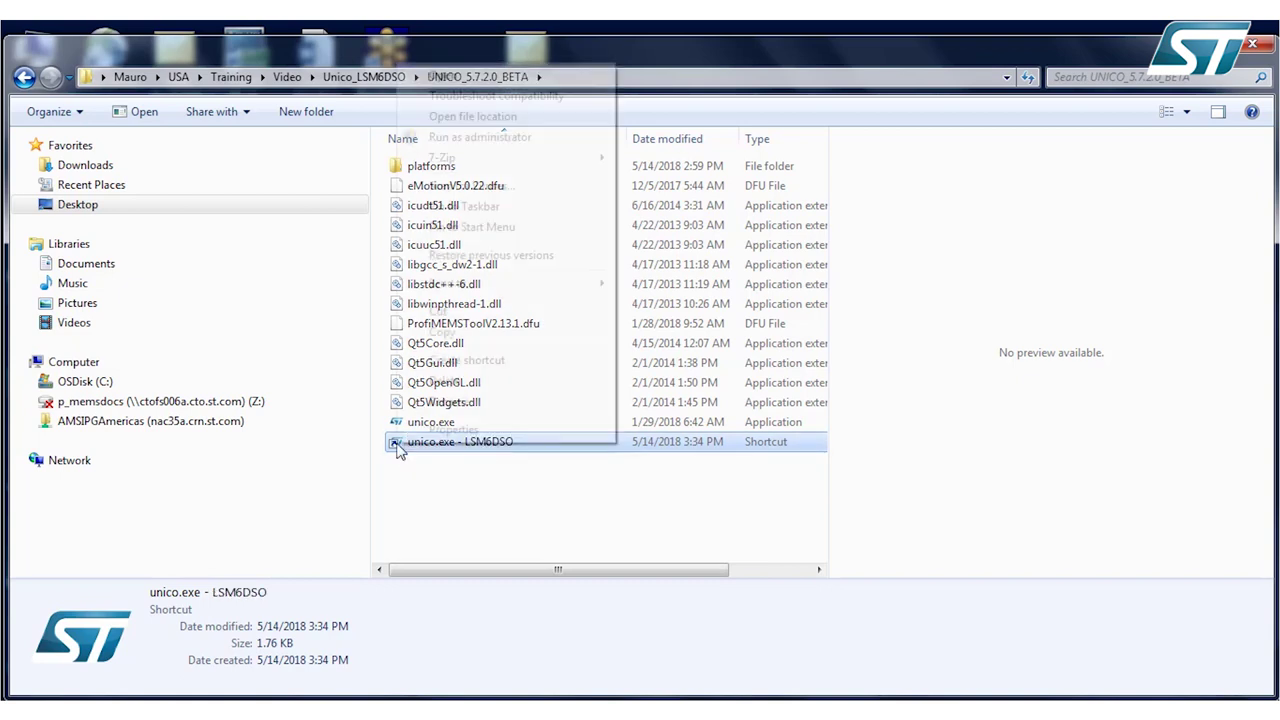
left_click(465, 432)
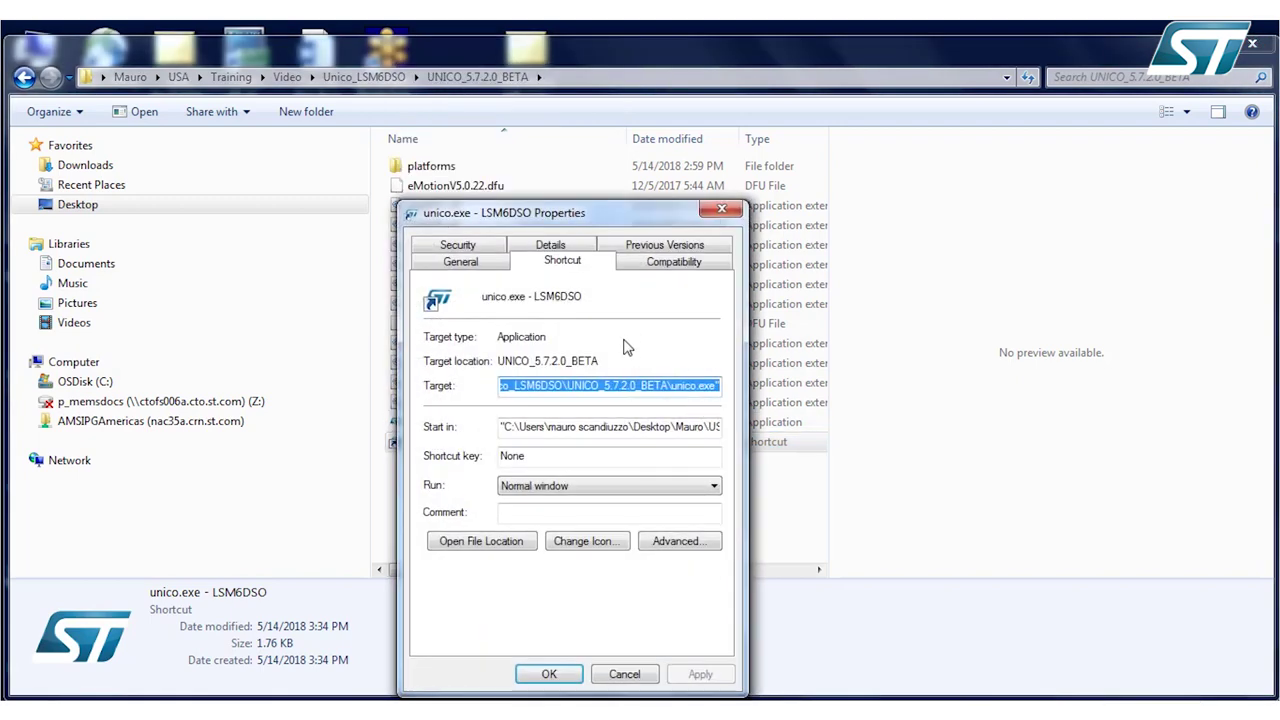
left_click(629, 385)
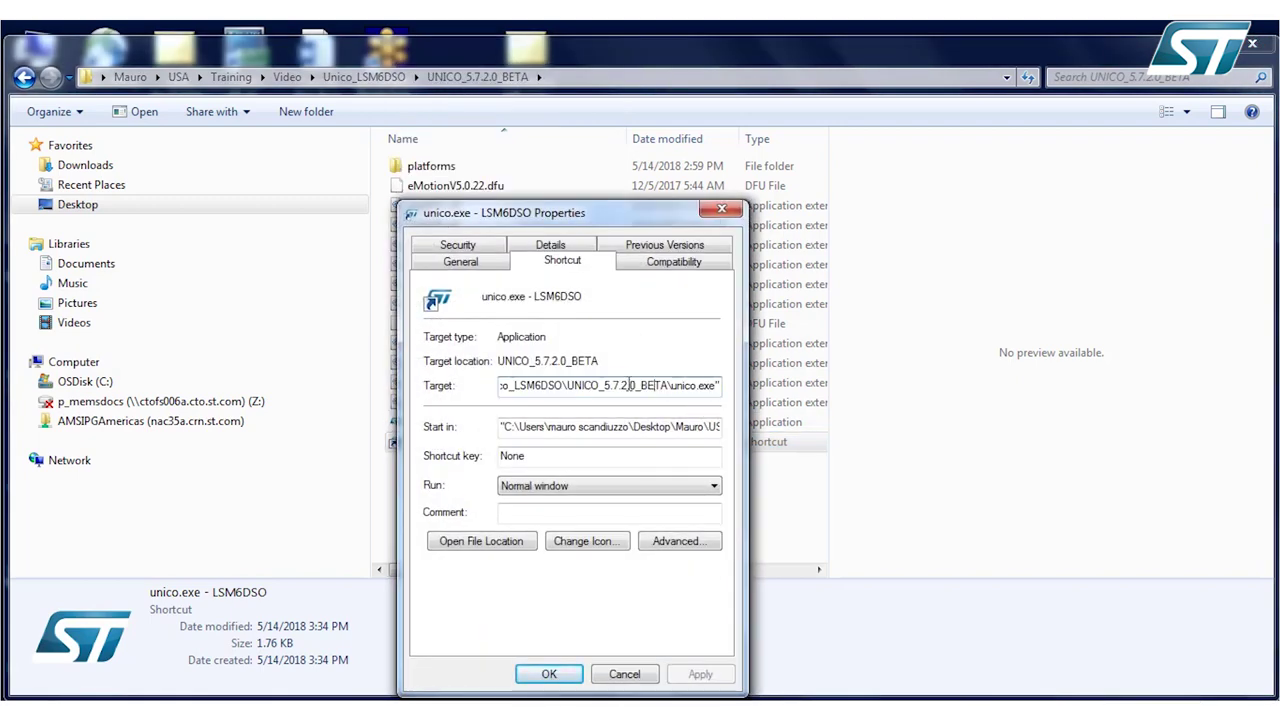
type(".exe\"")
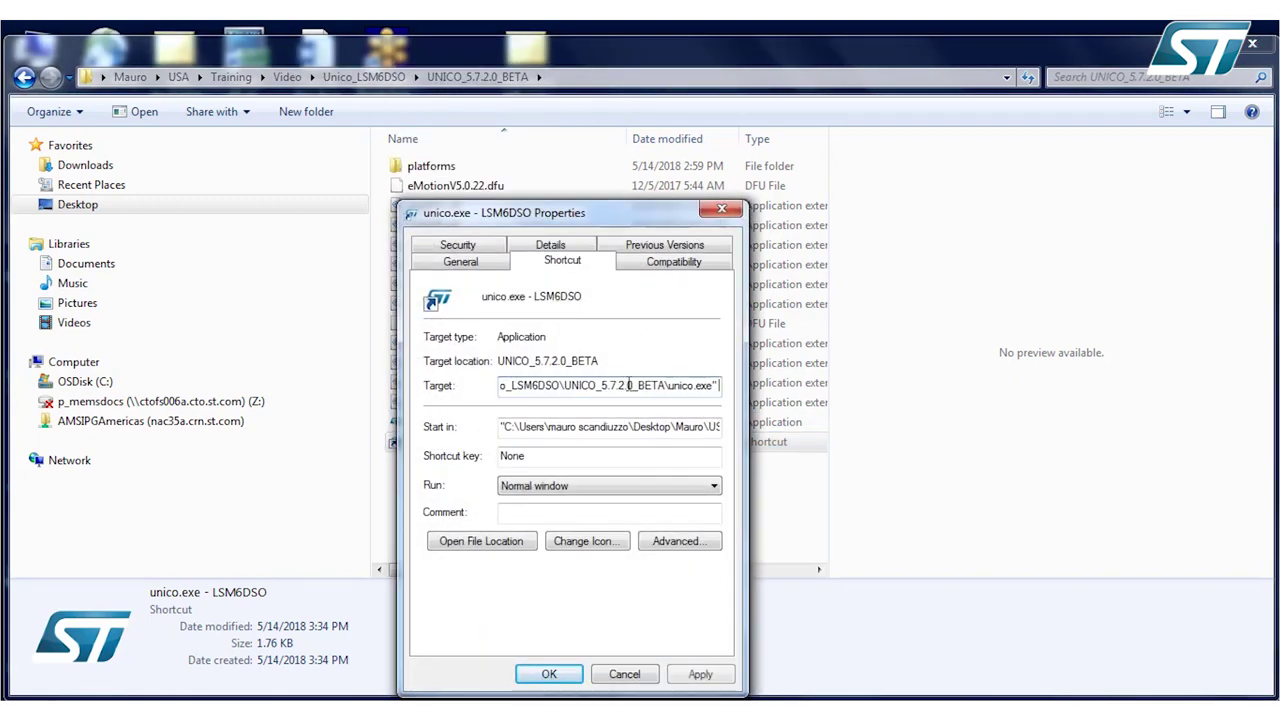
type(" /")
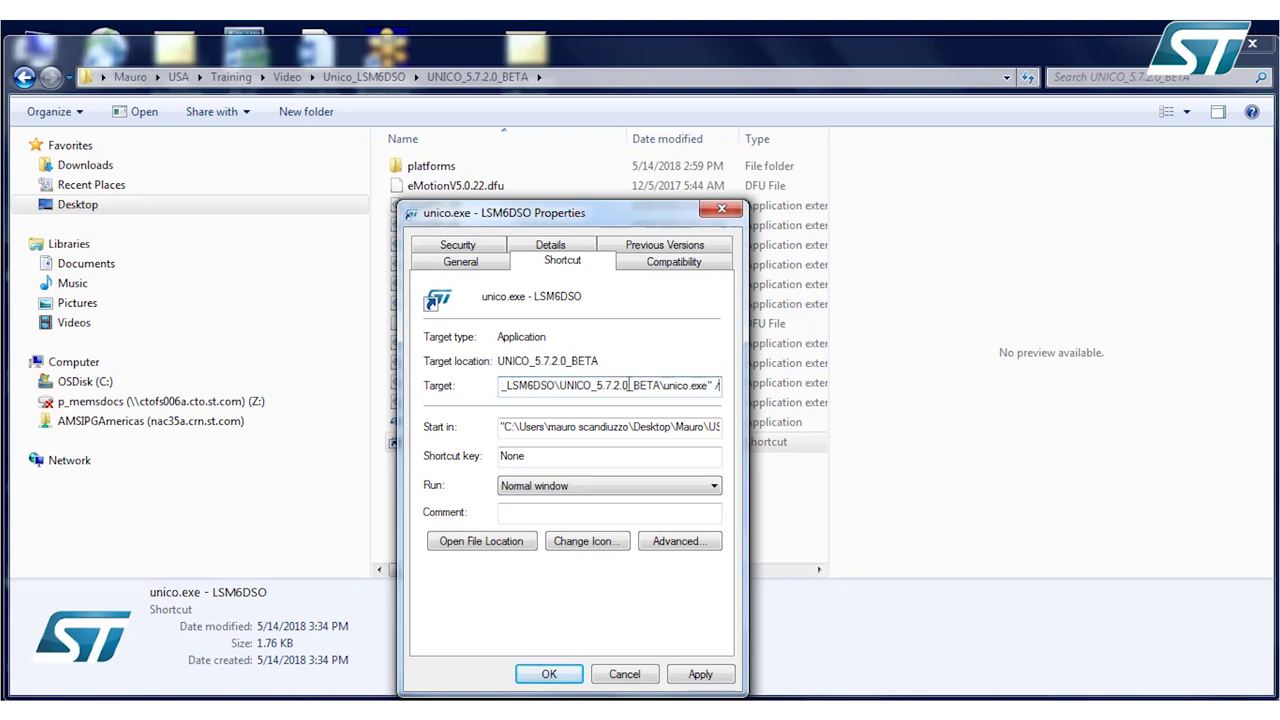
type("LSM6DSO")
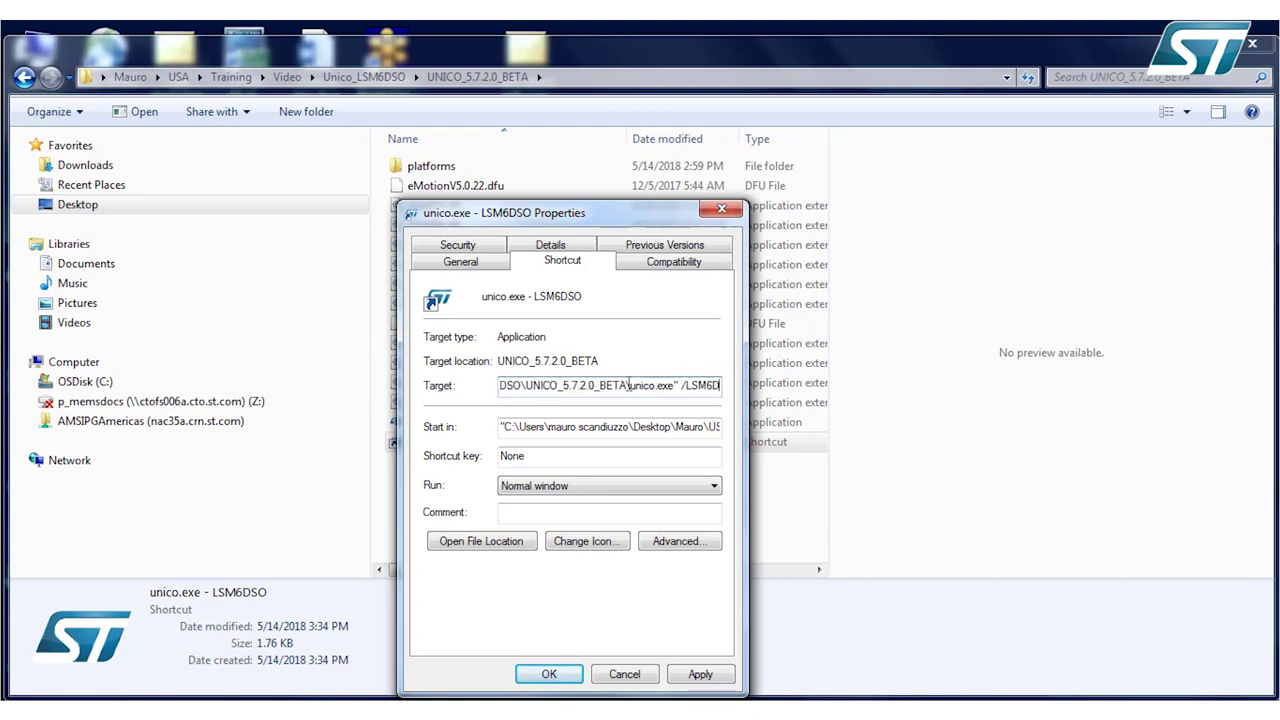
left_click(549, 674)
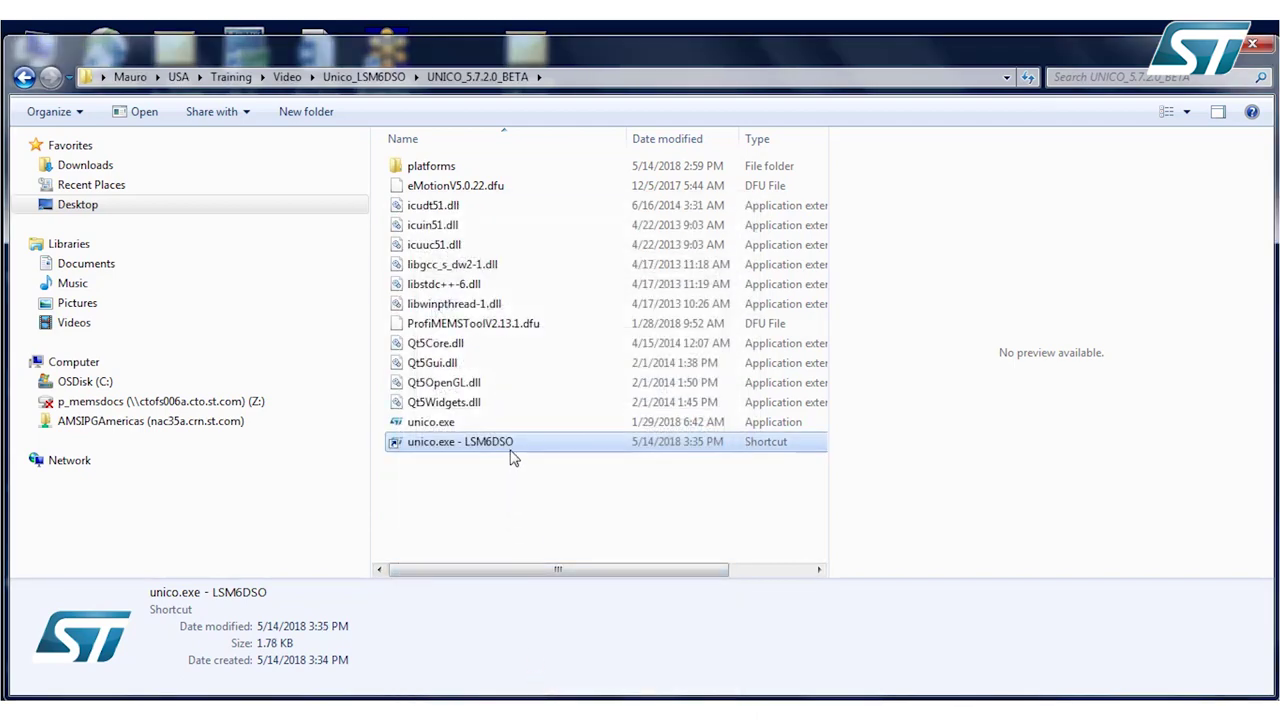
Launch Unico via the LSM6DSO shortcut, select STEVAL-MKIXXXV1 (LSM6DSO), and start communication
double_click(512, 457)
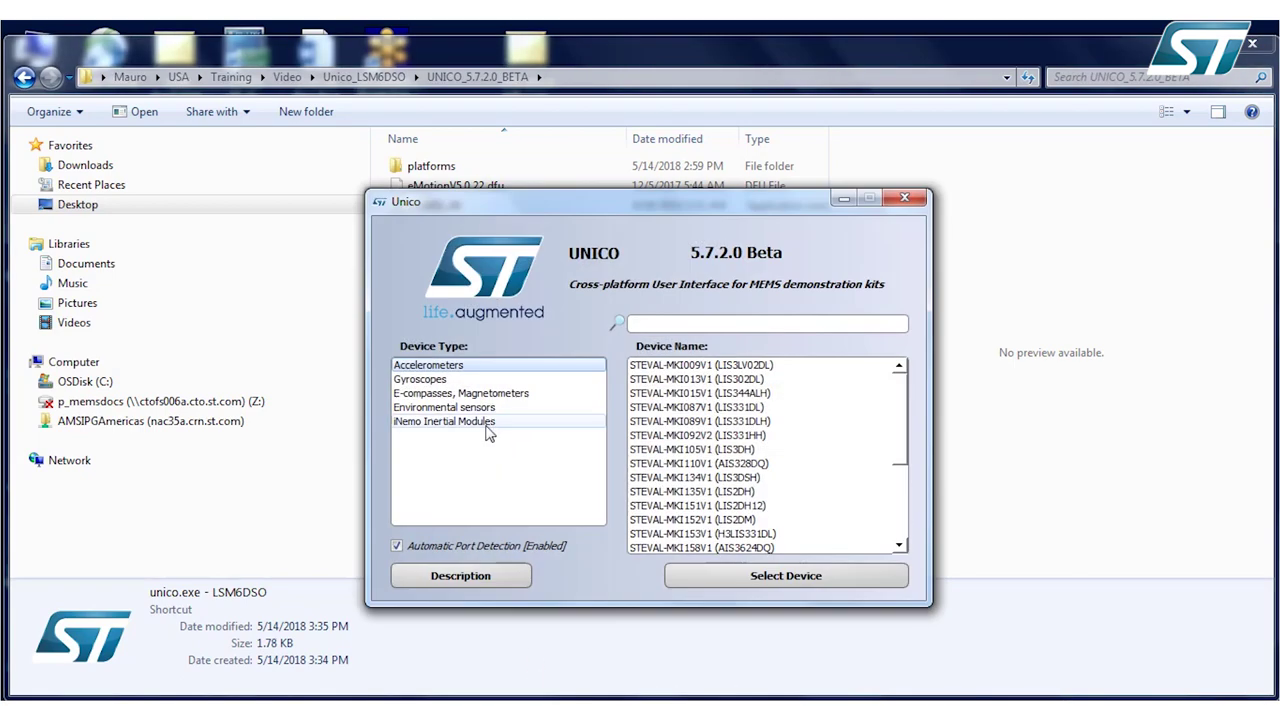
left_click(489, 424)
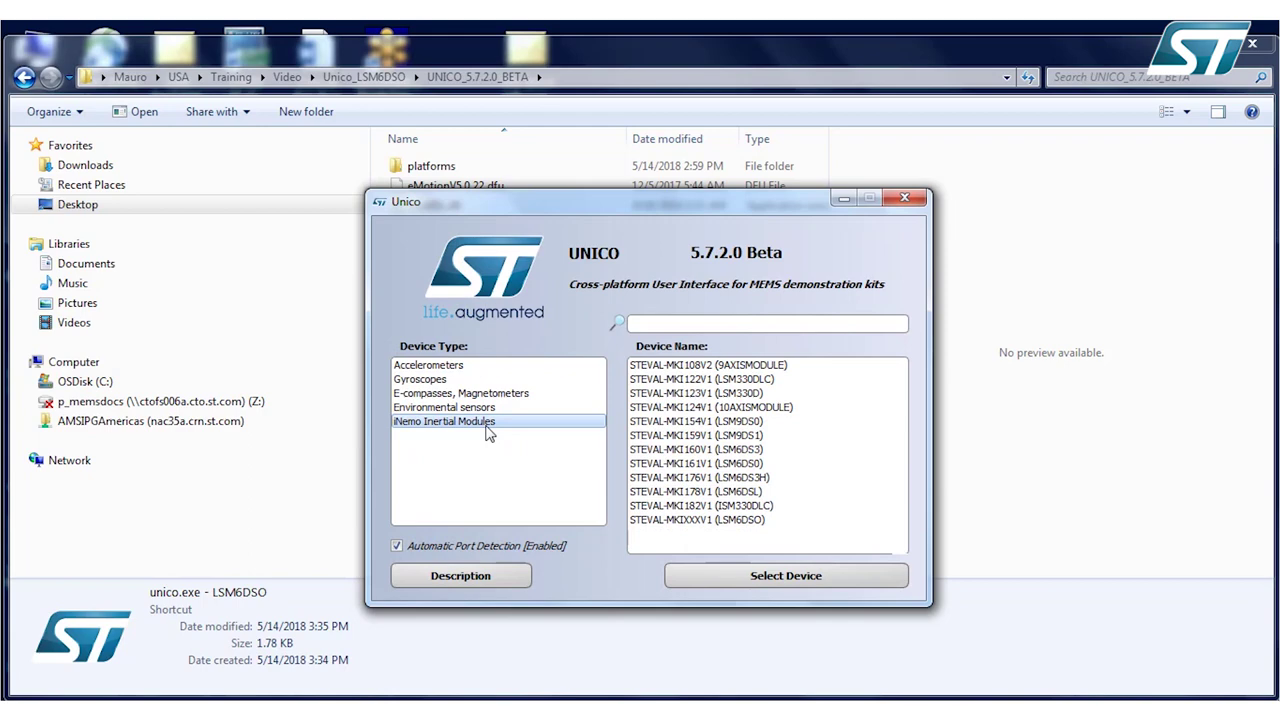
left_click(678, 521)
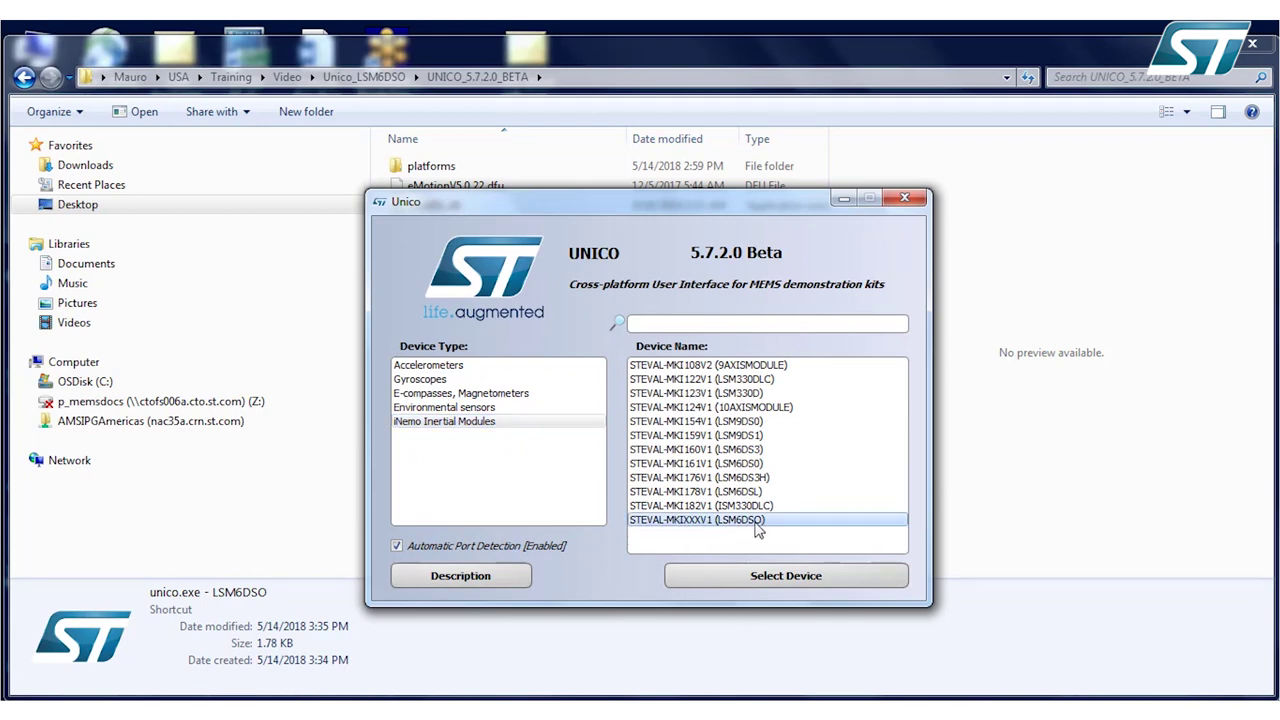
left_click(798, 584)
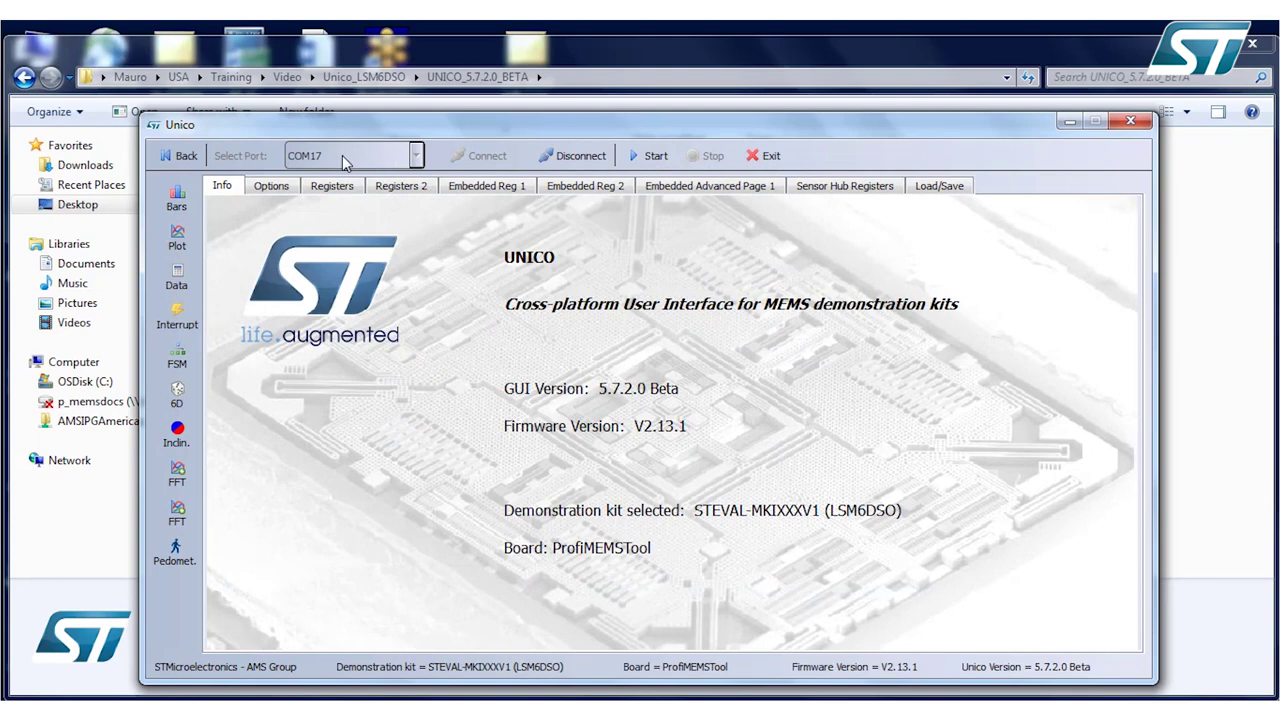
left_click(656, 158)
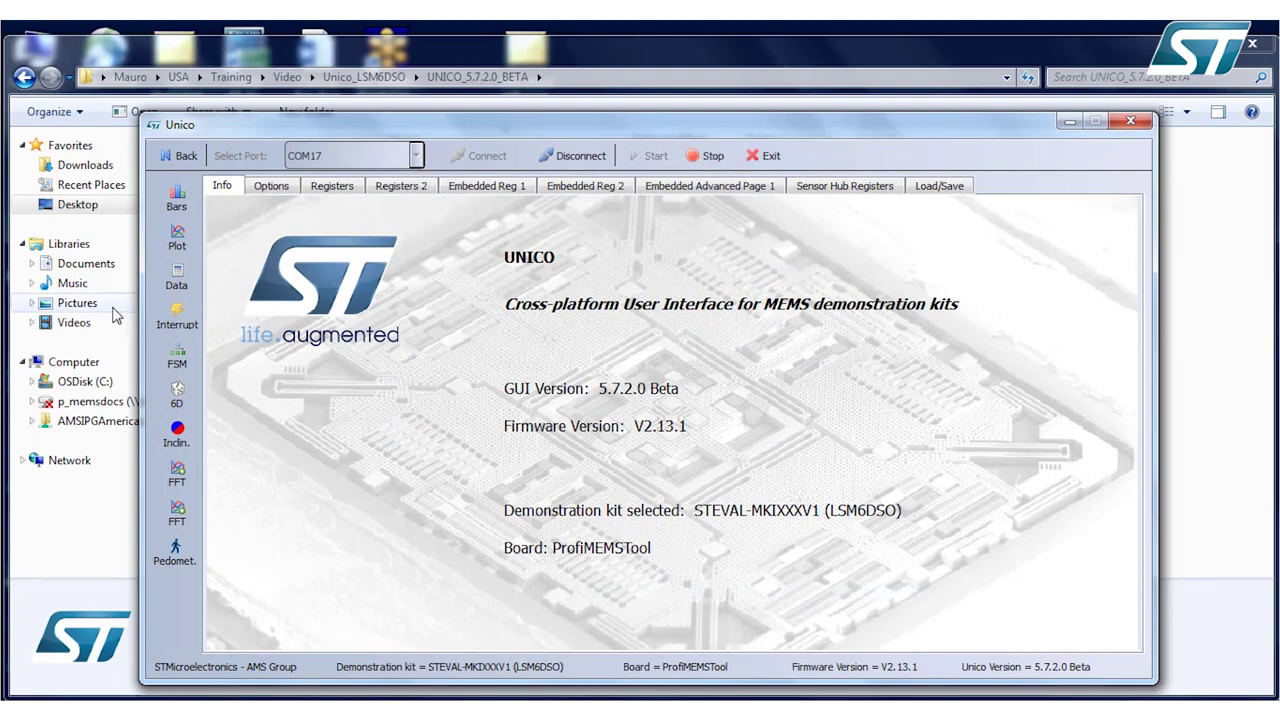
Apply Easy Configuration for 416 Hz accelerometer and gyroscope rates, then show the live Plot
left_click(276, 187)
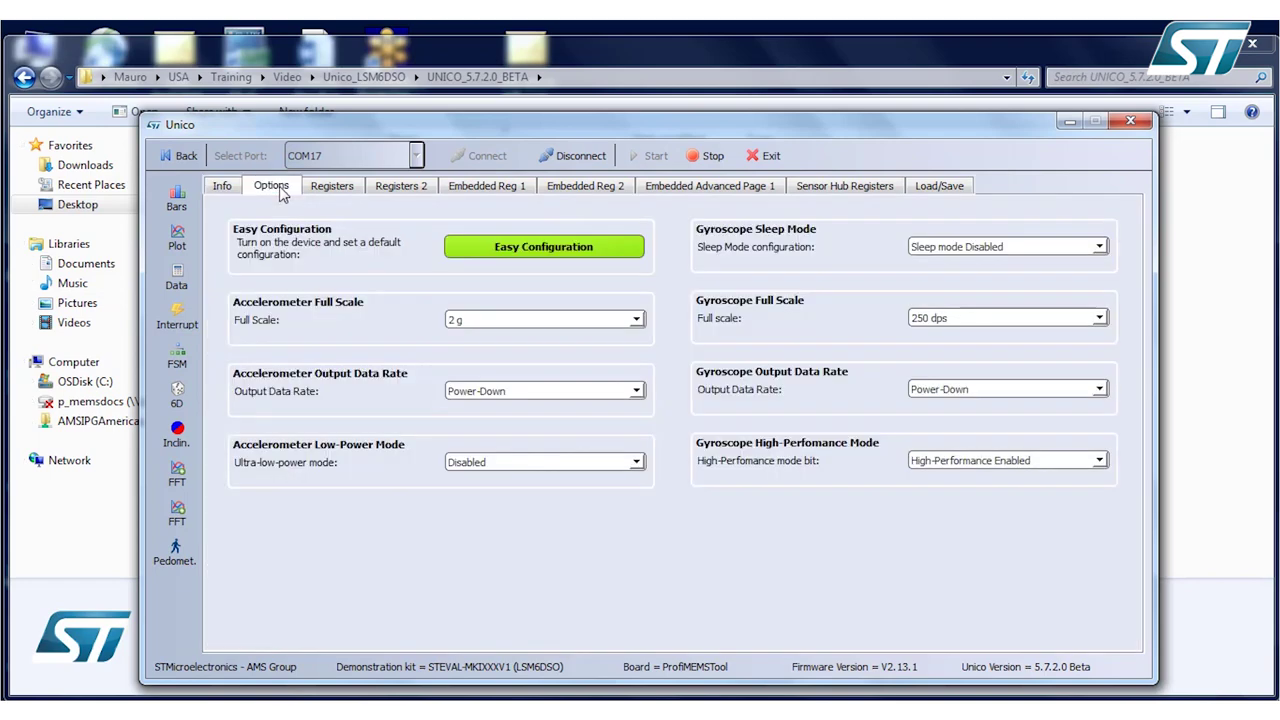
left_click(567, 256)
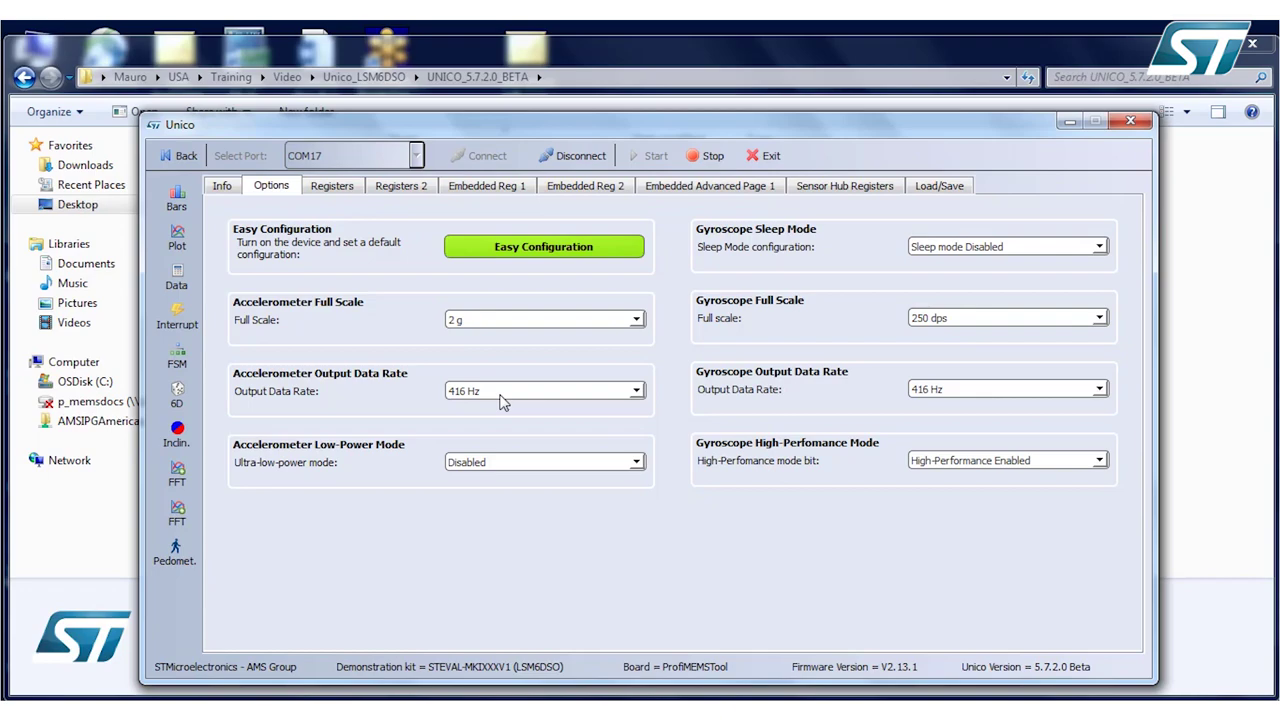
left_click(177, 242)
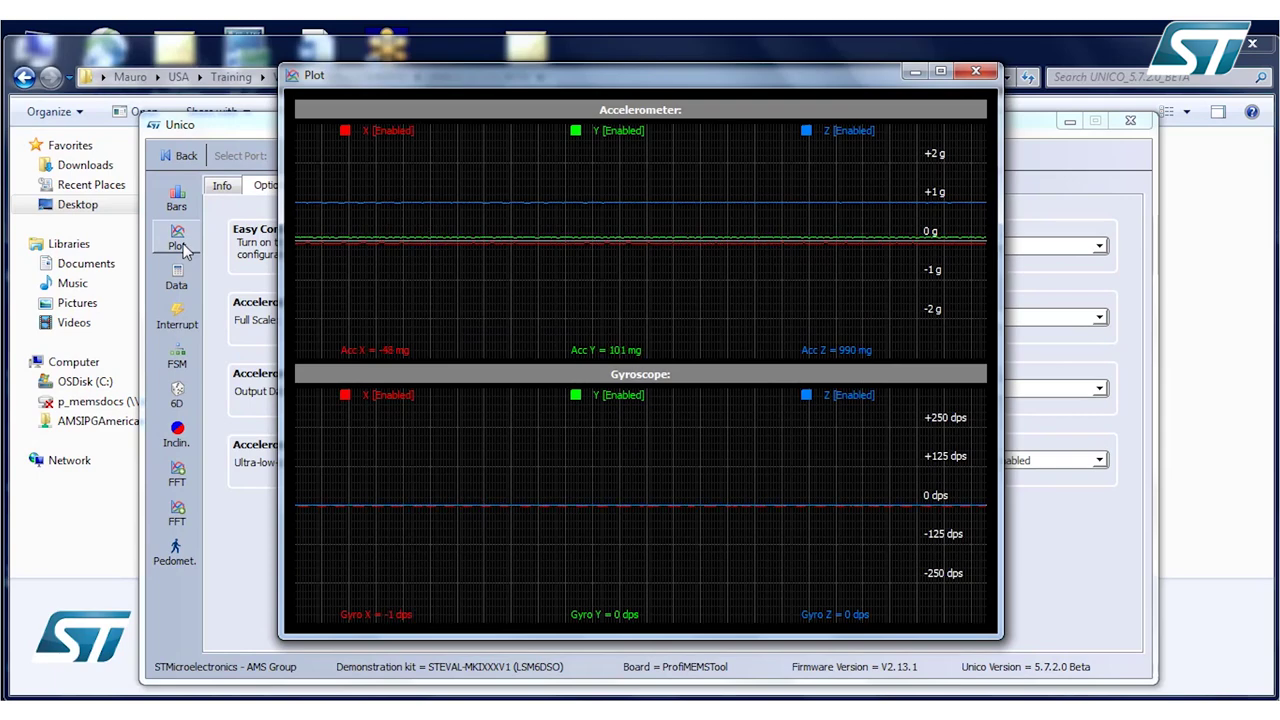